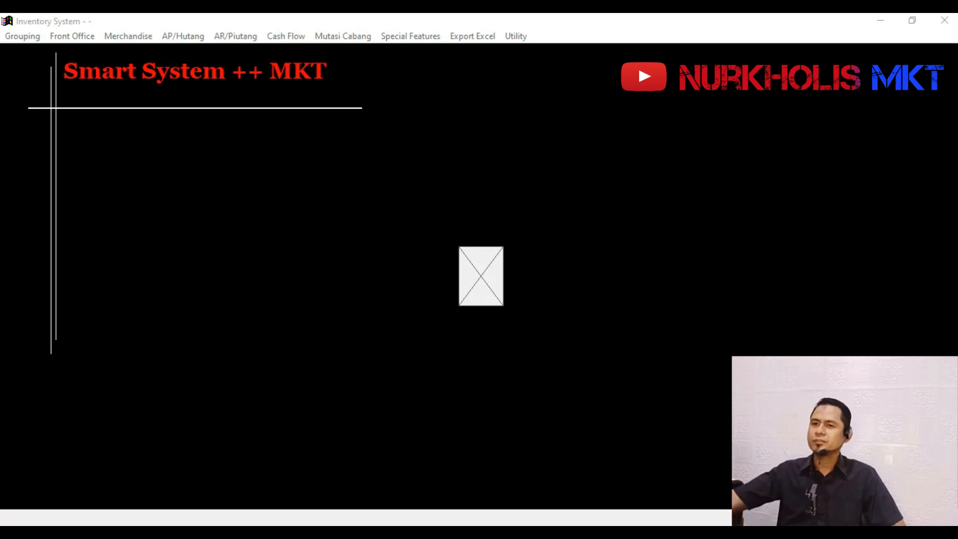
# - Open the Master Barang item list and select SH ROMEO POMADE 75GR GOLD
pyautogui.click(19, 35)
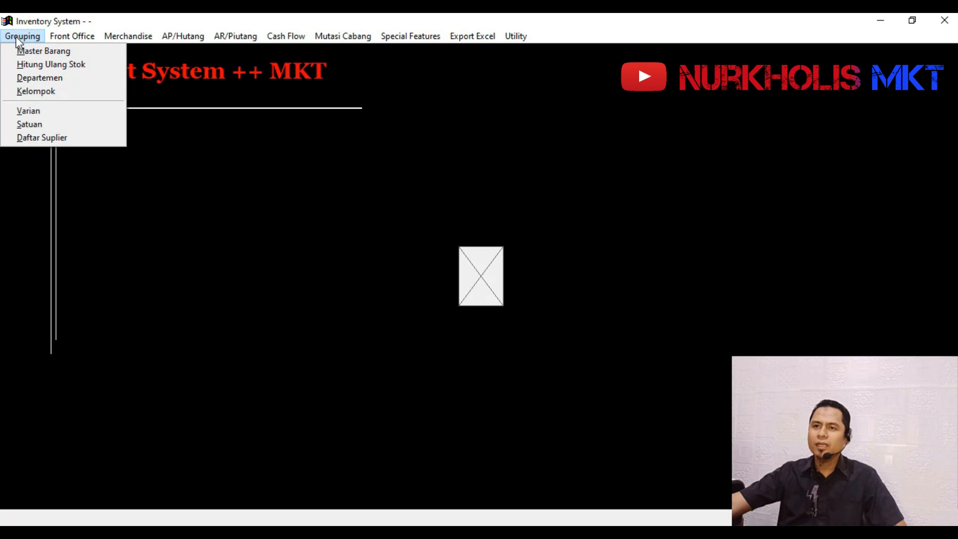
pyautogui.click(39, 50)
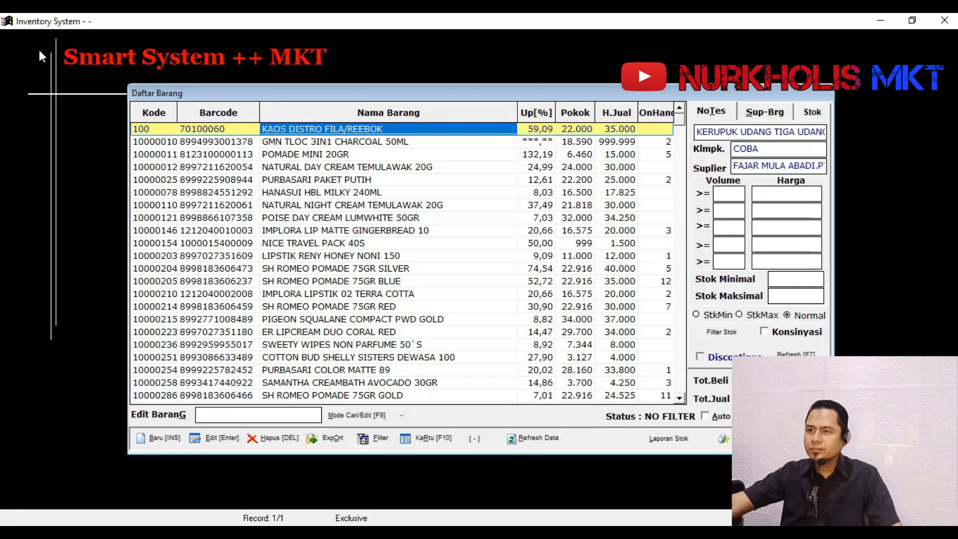
pyautogui.click(318, 243)
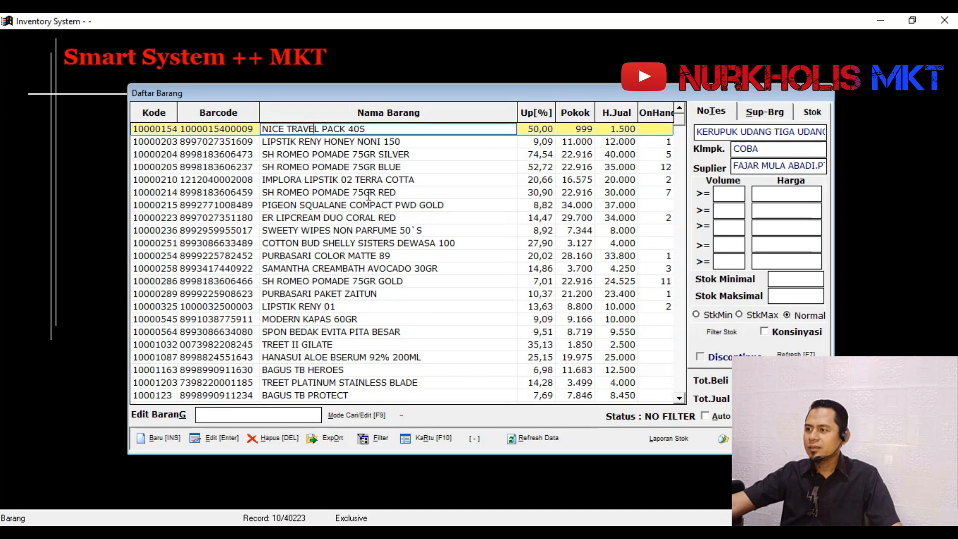
pyautogui.scroll(-2, 368, 195)
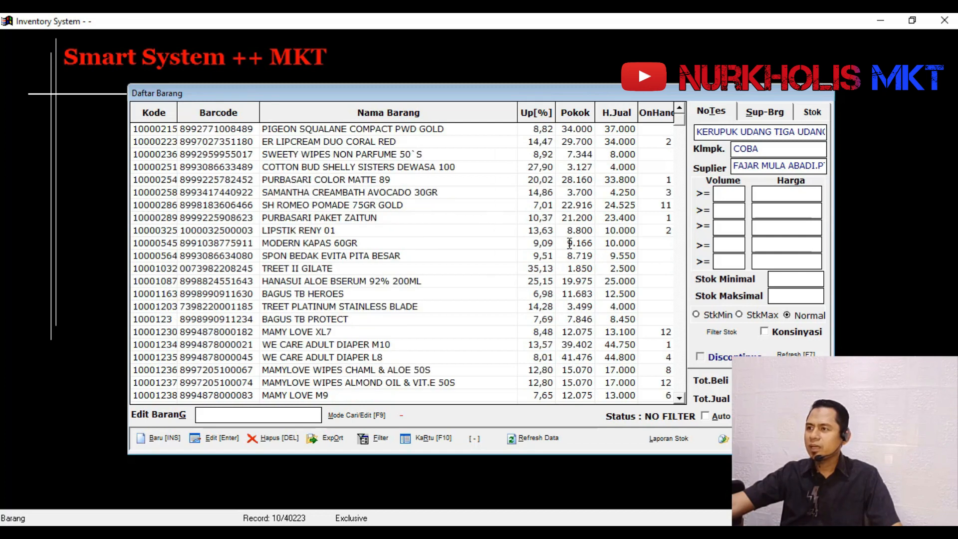
pyautogui.click(530, 246)
pyautogui.click(676, 206)
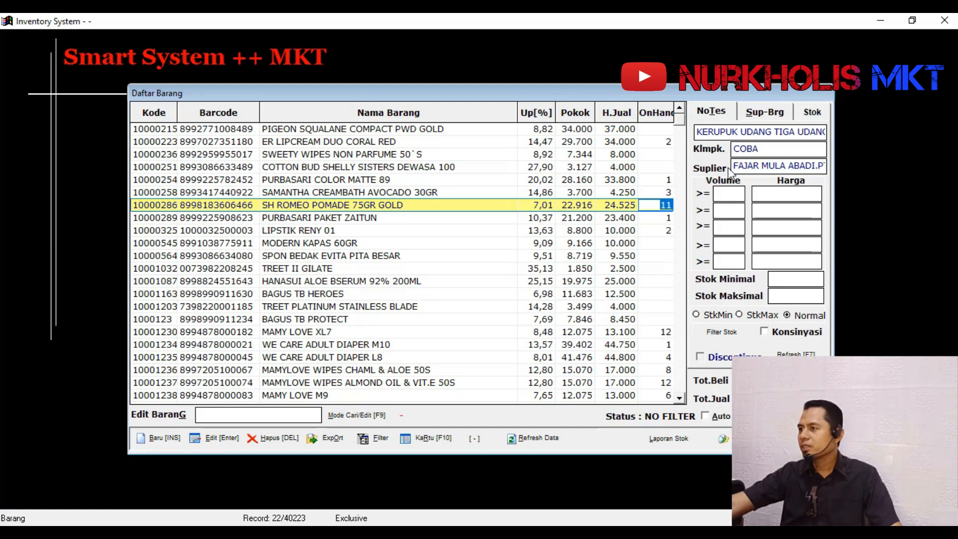
# - Enable the Auto option and show the notes details for SH ROMEO POMADE 75GR GOLD
pyautogui.click(715, 417)
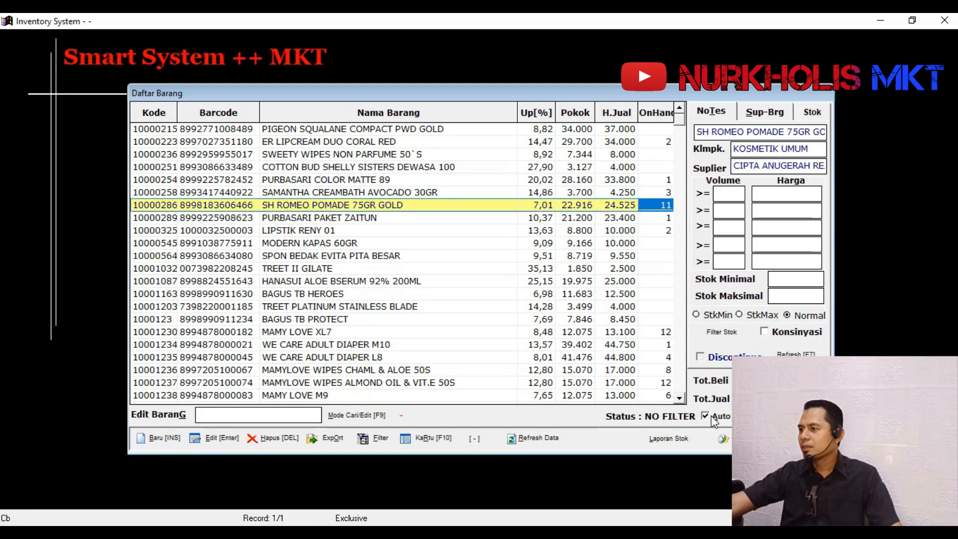
pyautogui.click(718, 114)
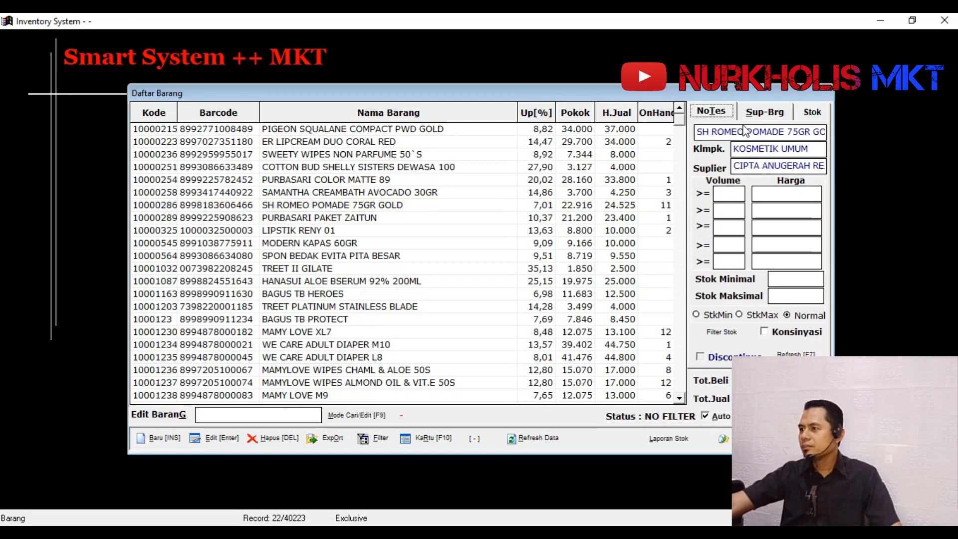
pyautogui.click(665, 205)
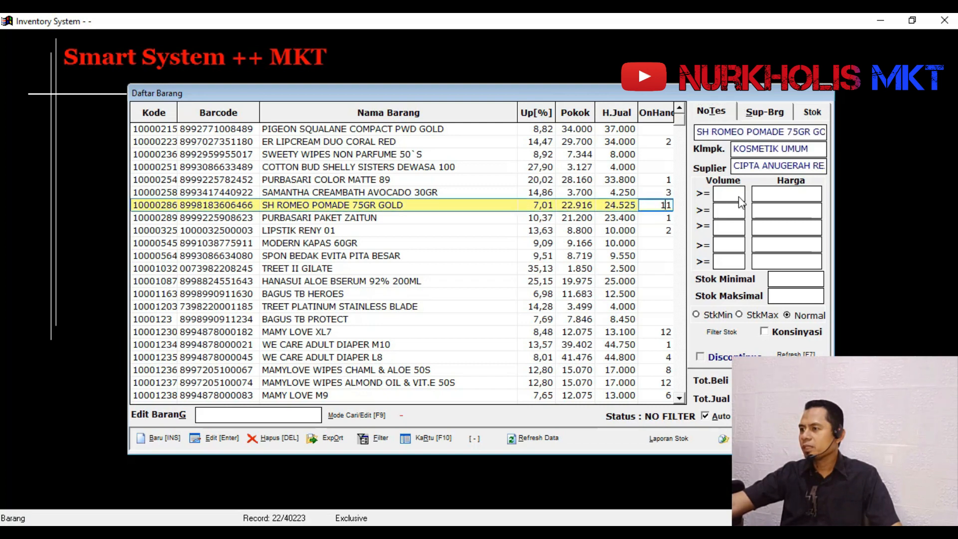
# - Search the items for MIE and pick **INDOMIE SOTO MIE SPC 75GR NEW from the matches
pyautogui.click(291, 415)
pyautogui.write('ME')
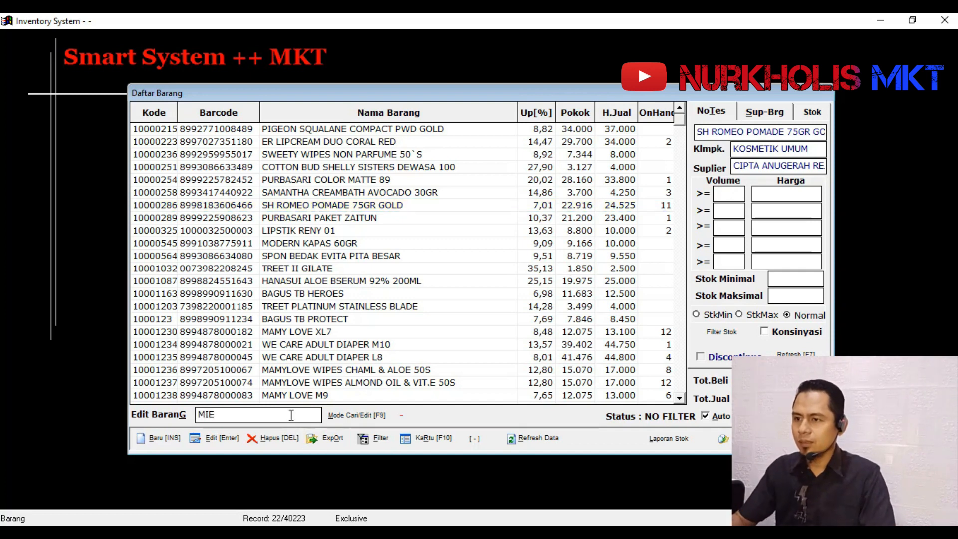
pyautogui.press('Return')
pyautogui.press('Down')
pyautogui.press('Down')
pyautogui.press('Down')
pyautogui.press('Down')
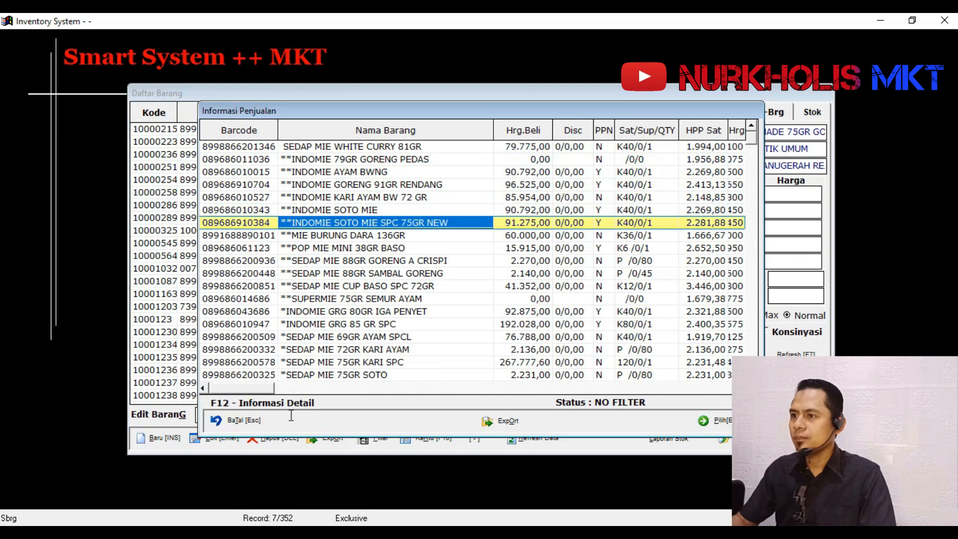
pyautogui.press('Return')
pyautogui.press('Return')
pyautogui.press('Escape')
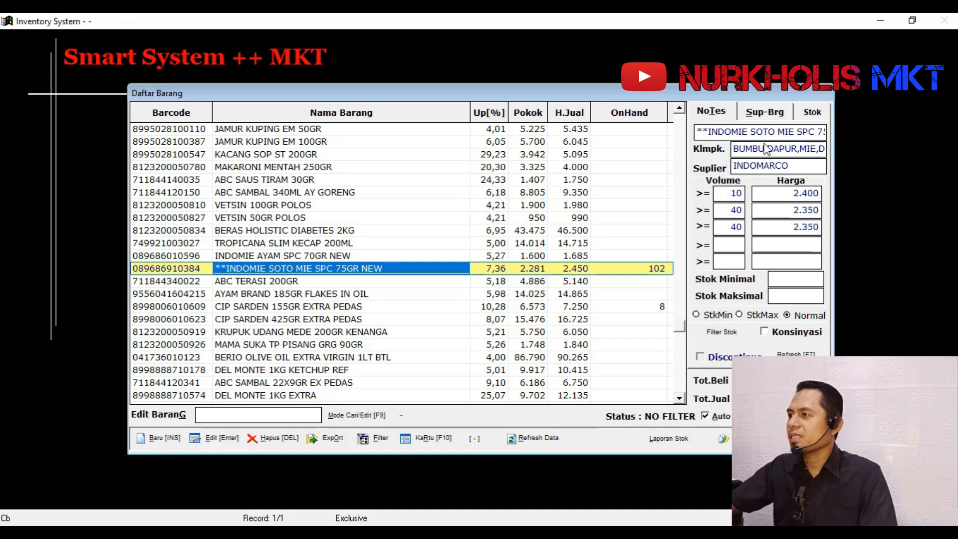
# - Check the supplier prices of **INDOMIE SOTO MIE SPC 75GR NEW and CIP SARDEN 155GR EXTRA PEDAS and return to the notes details
pyautogui.click(765, 113)
pyautogui.click(653, 268)
pyautogui.click(653, 268)
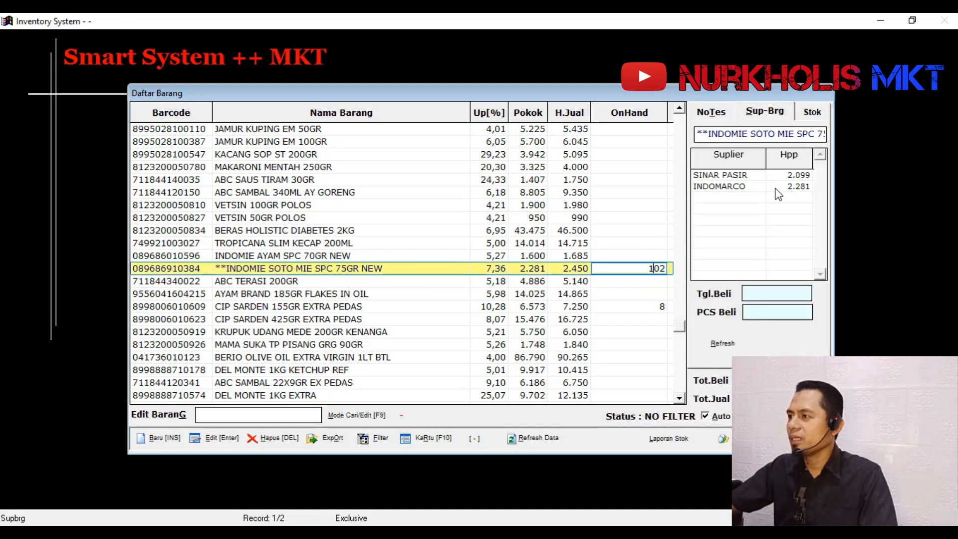
pyautogui.click(661, 307)
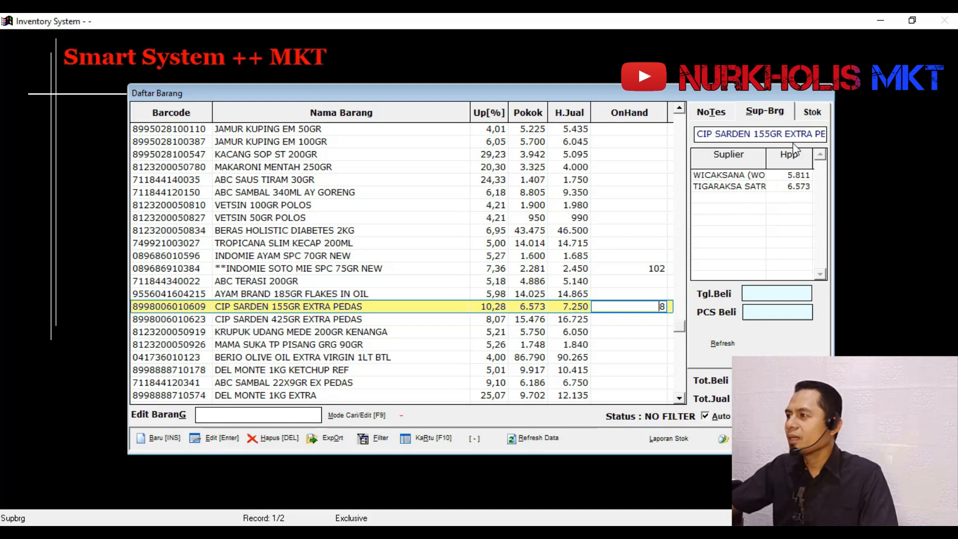
pyautogui.click(811, 112)
pyautogui.click(716, 115)
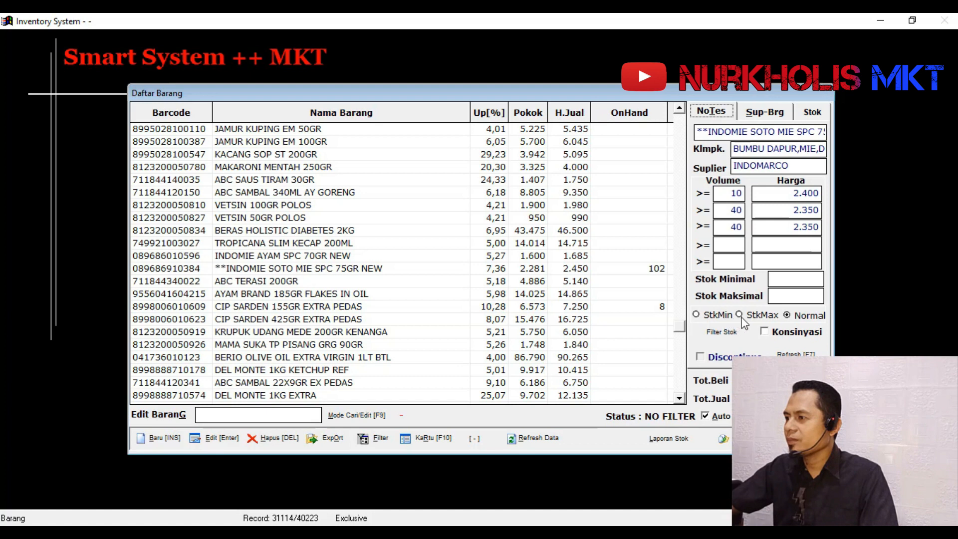
# - Go through the StkMin and StkMax stock options and filter the item list with Normal
pyautogui.click(717, 315)
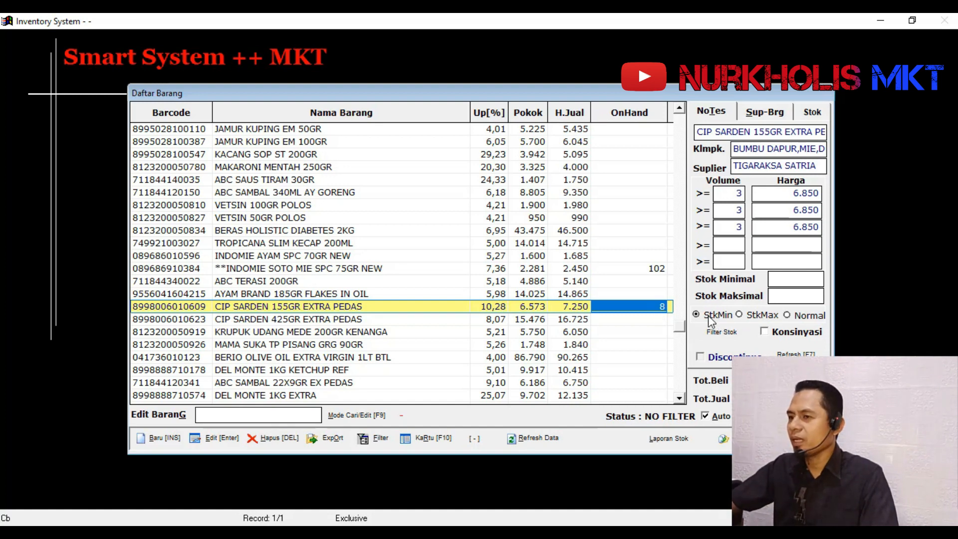
pyautogui.click(752, 316)
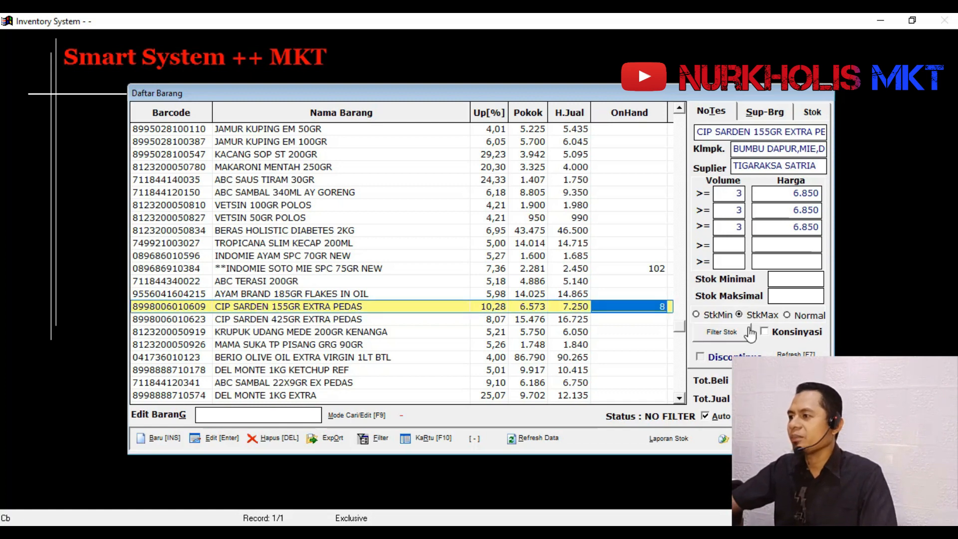
pyautogui.click(787, 315)
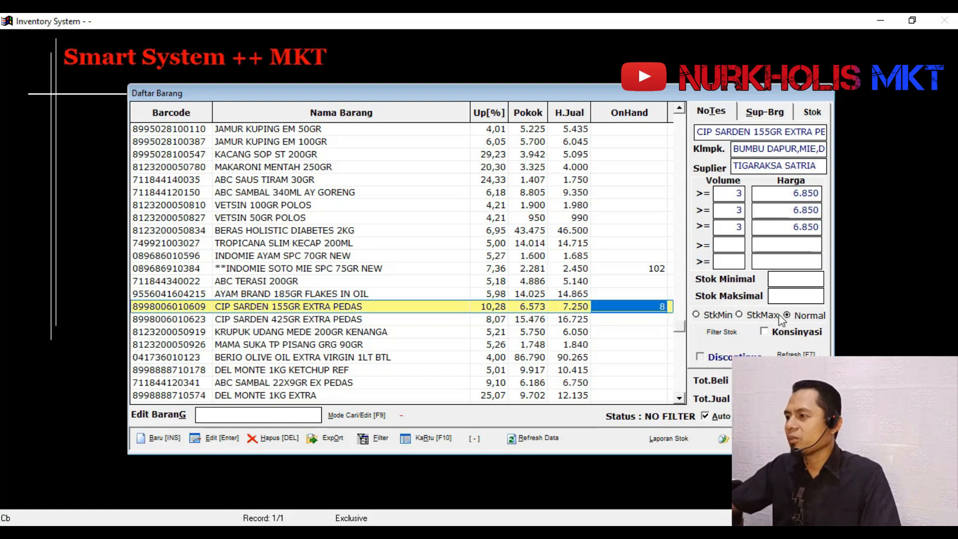
pyautogui.click(717, 335)
# - Filter the item list by StkMin, restore the Normal stock option and refresh the data
pyautogui.click(716, 317)
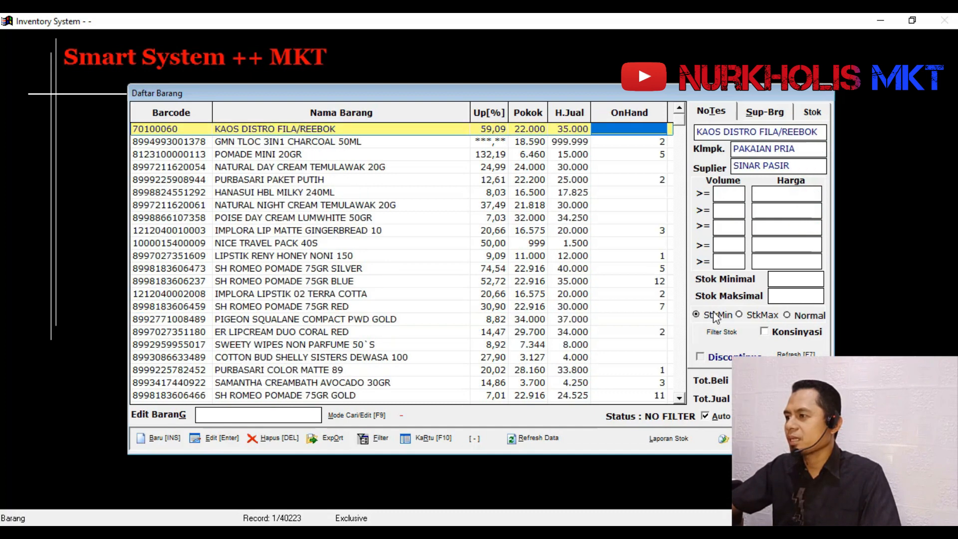
pyautogui.click(718, 335)
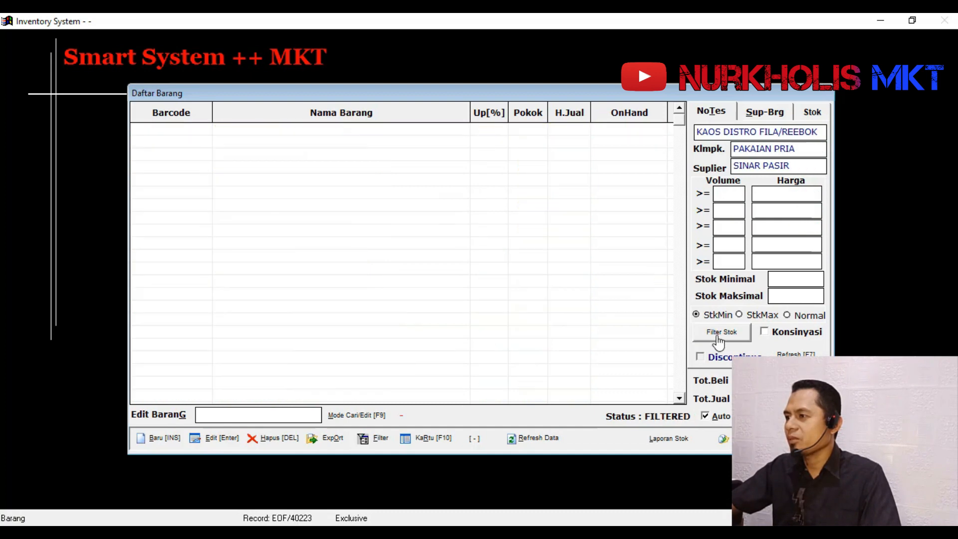
pyautogui.click(762, 316)
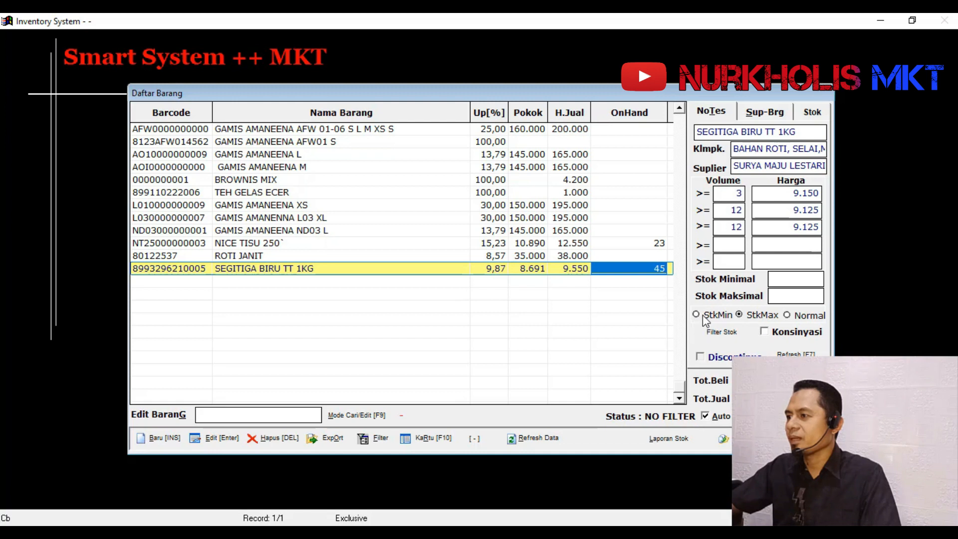
pyautogui.click(797, 316)
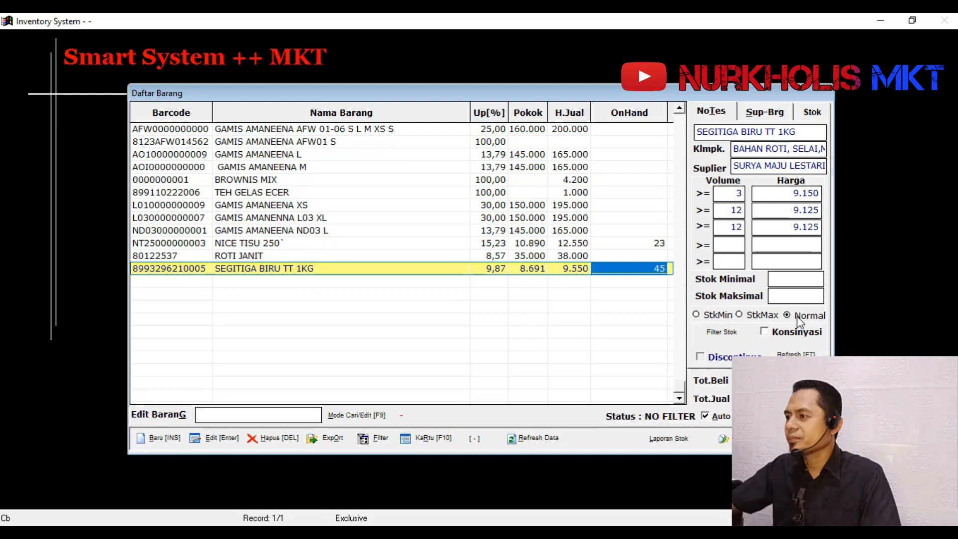
pyautogui.click(558, 244)
pyautogui.click(525, 439)
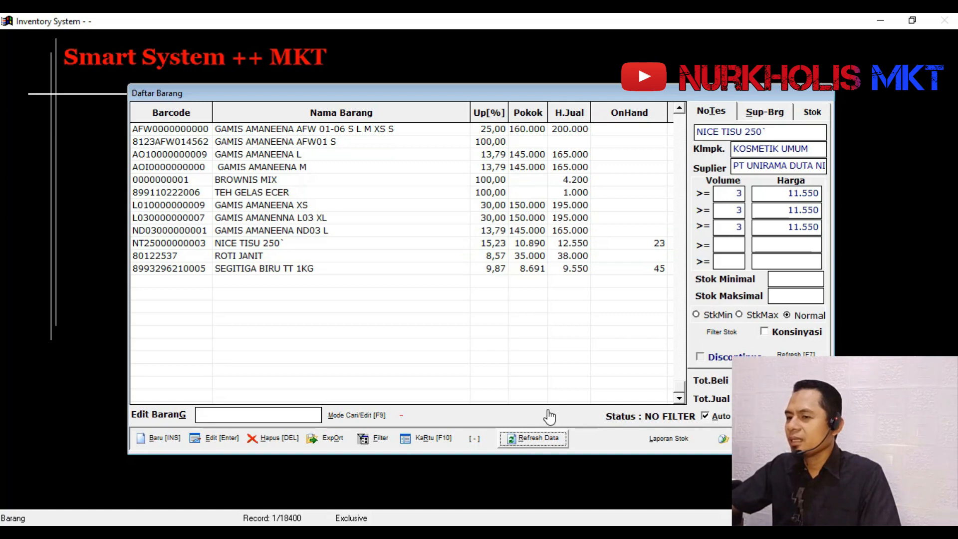
# - Examine the stock card of SH ROMEO POMADE 75GR BLUE, including its purchase and sales entries, and close it
pyautogui.click(531, 283)
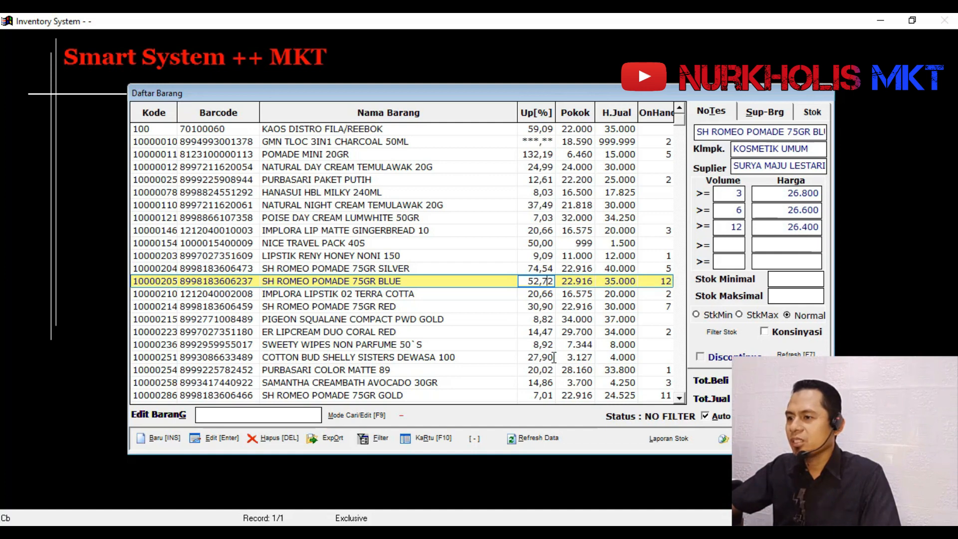
pyautogui.click(425, 442)
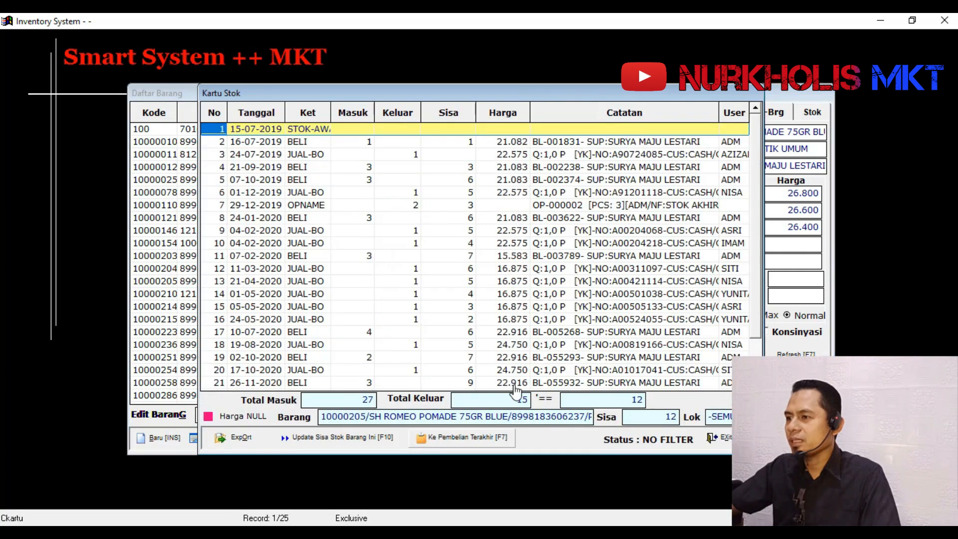
pyautogui.click(314, 168)
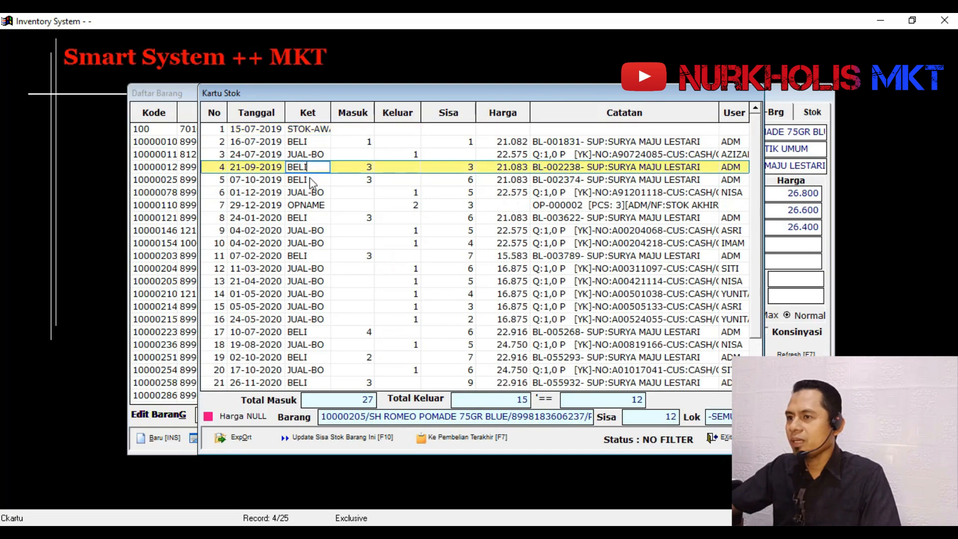
pyautogui.click(315, 232)
pyautogui.click(314, 282)
pyautogui.click(318, 333)
pyautogui.scroll(-3, 367, 325)
pyautogui.scroll(-2, 369, 323)
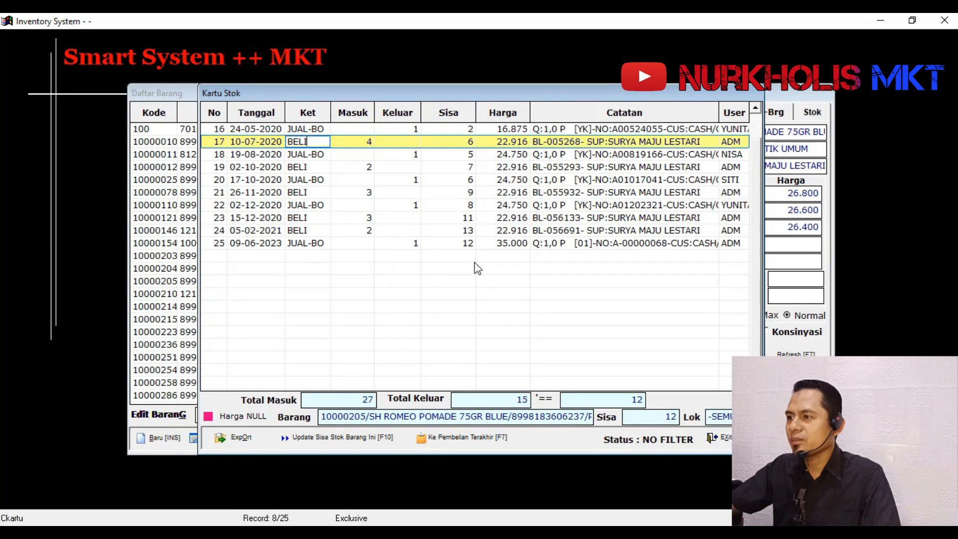
pyautogui.click(557, 244)
pyautogui.press('Escape')
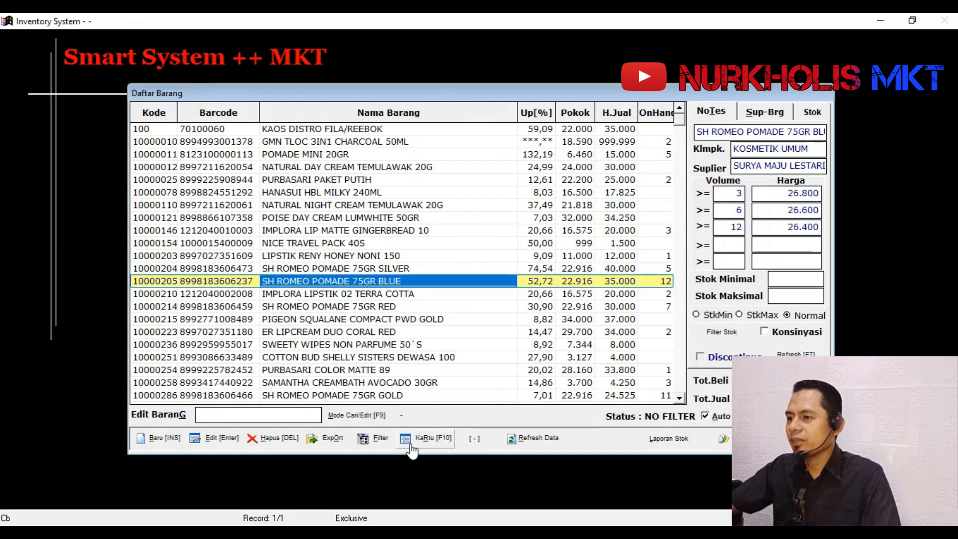
# - Examine the fields available as criteria in the item filter and close it without filtering
pyautogui.click(374, 444)
pyautogui.click(406, 223)
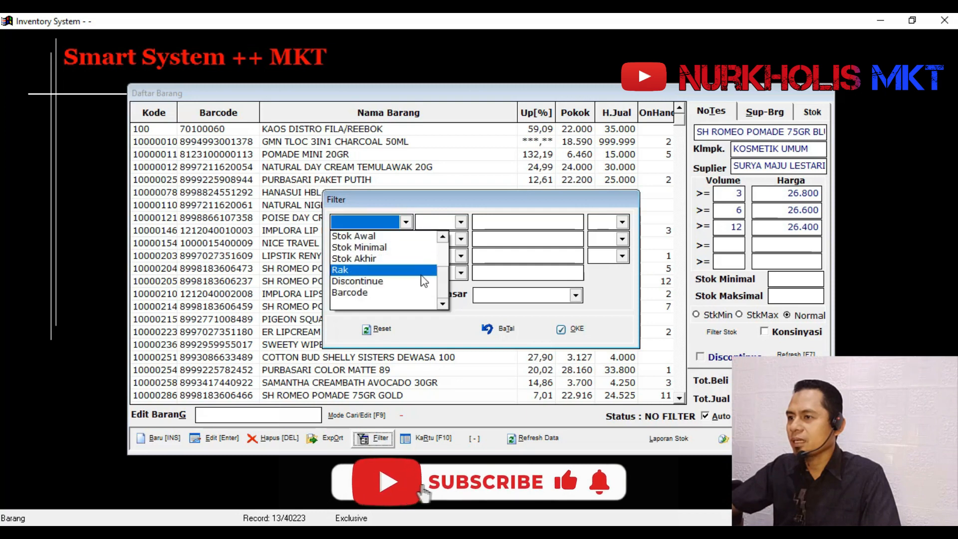
pyautogui.scroll(2, 429, 260)
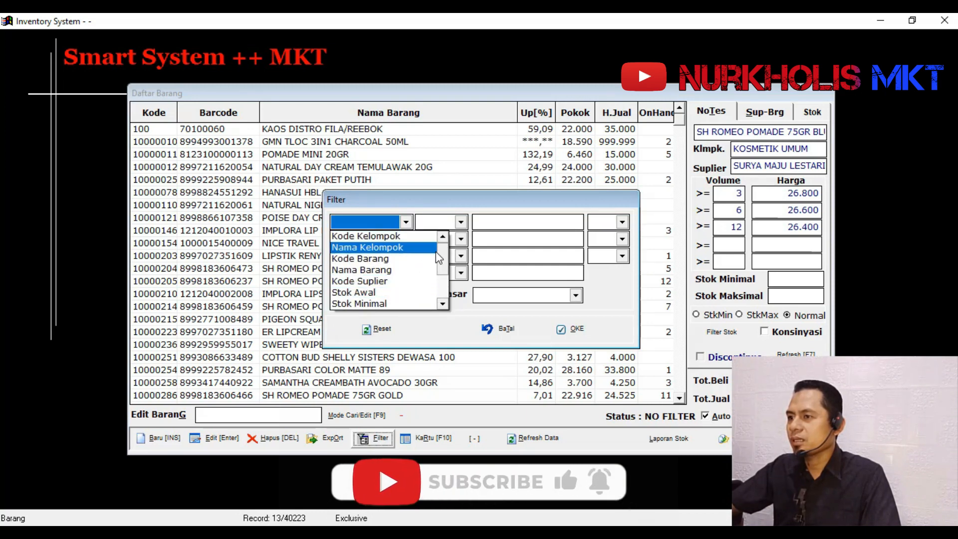
pyautogui.moveTo(445, 259); pyautogui.dragTo(446, 273)
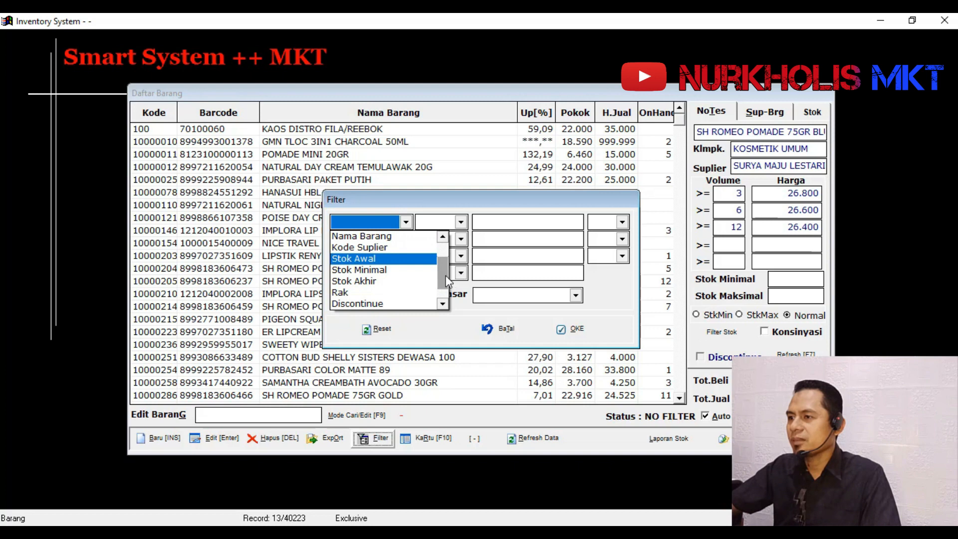
pyautogui.moveTo(446, 279); pyautogui.dragTo(445, 248)
pyautogui.click(274, 267)
pyautogui.click(510, 330)
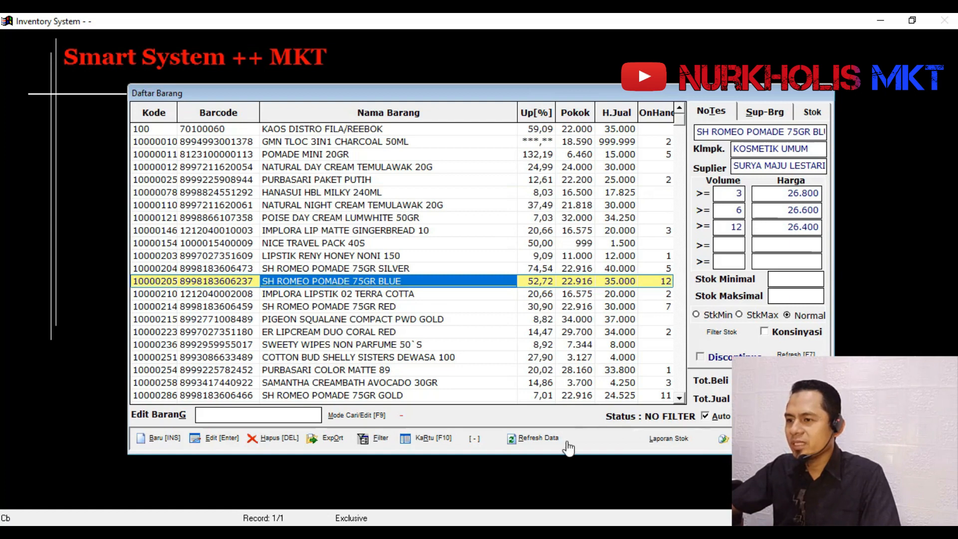
pyautogui.click(156, 441)
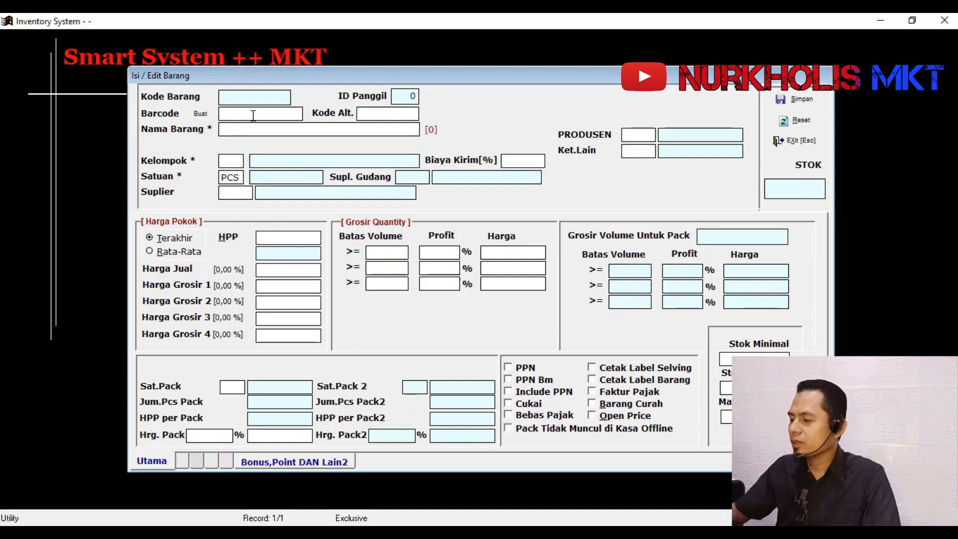
pyautogui.write('8965')
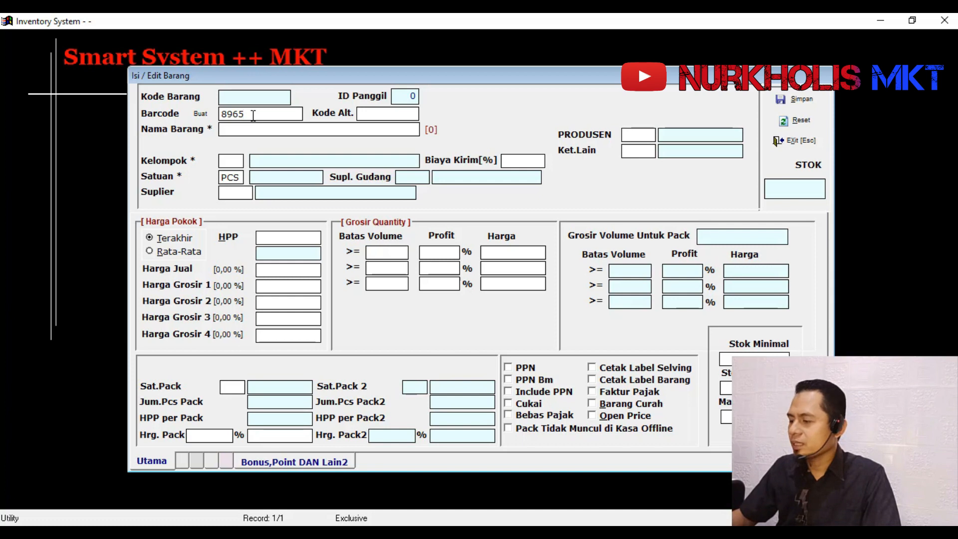
pyautogui.write('6969')
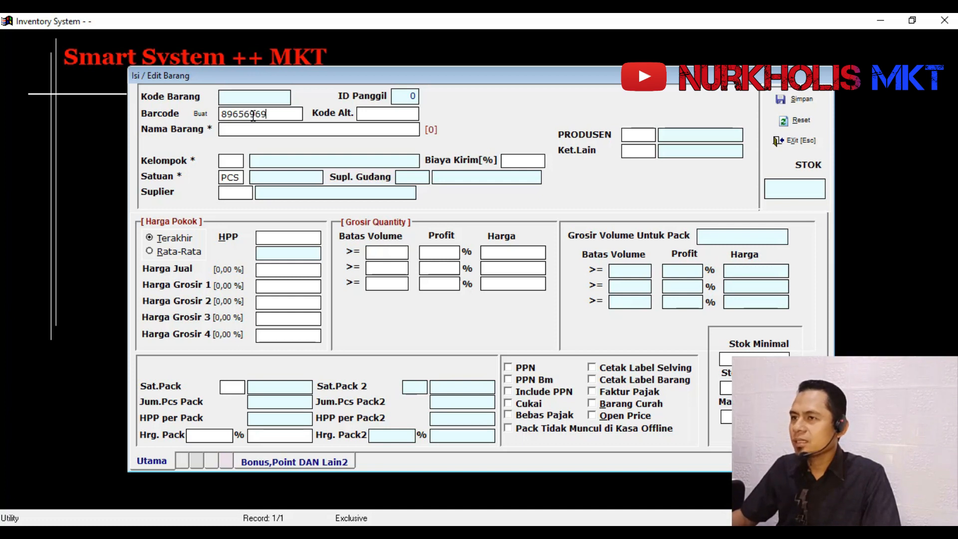
pyautogui.write('9600')
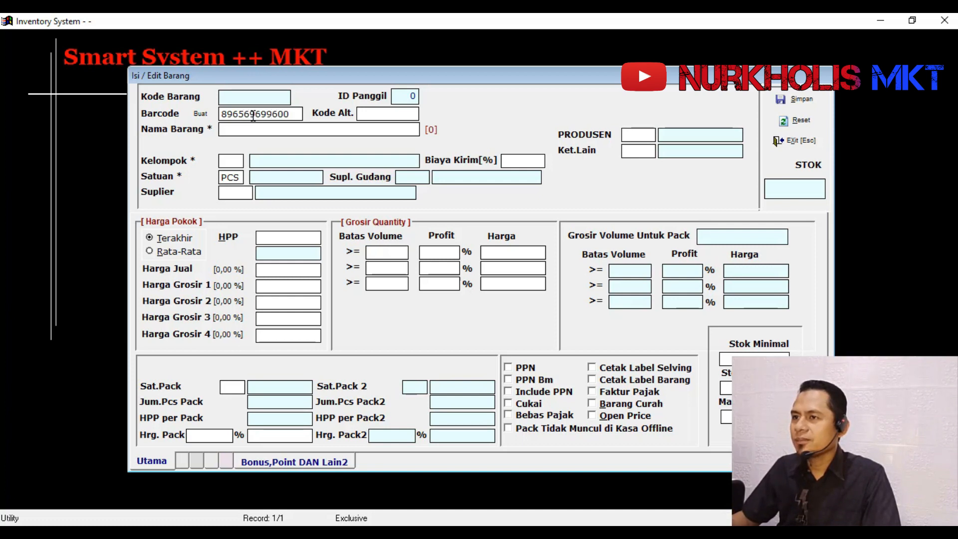
pyautogui.write('0')
pyautogui.press('BackSpace')
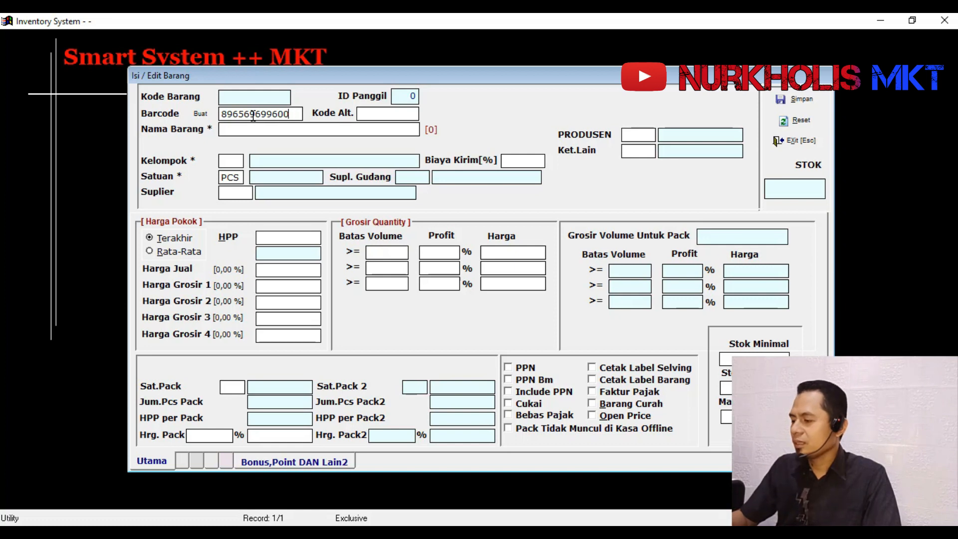
pyautogui.write('5')
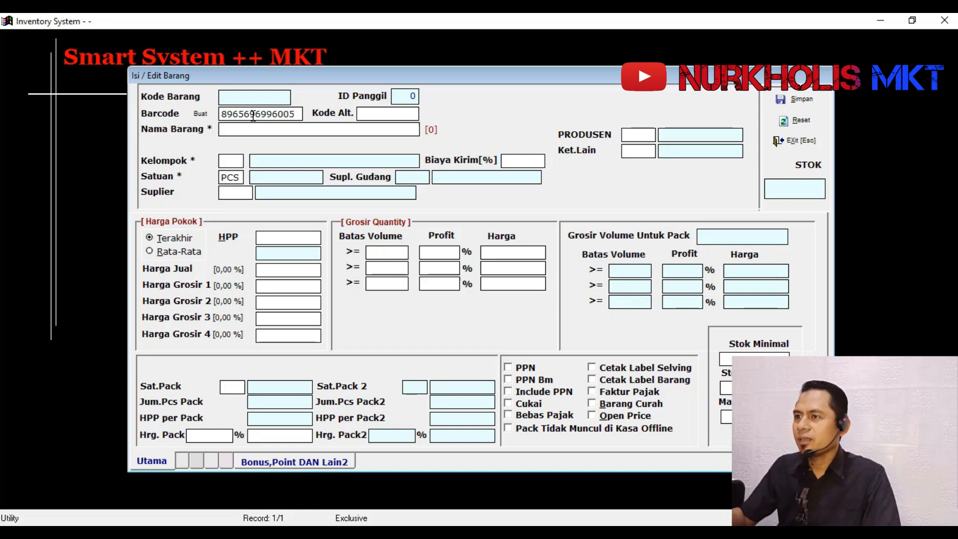
pyautogui.press('Return')
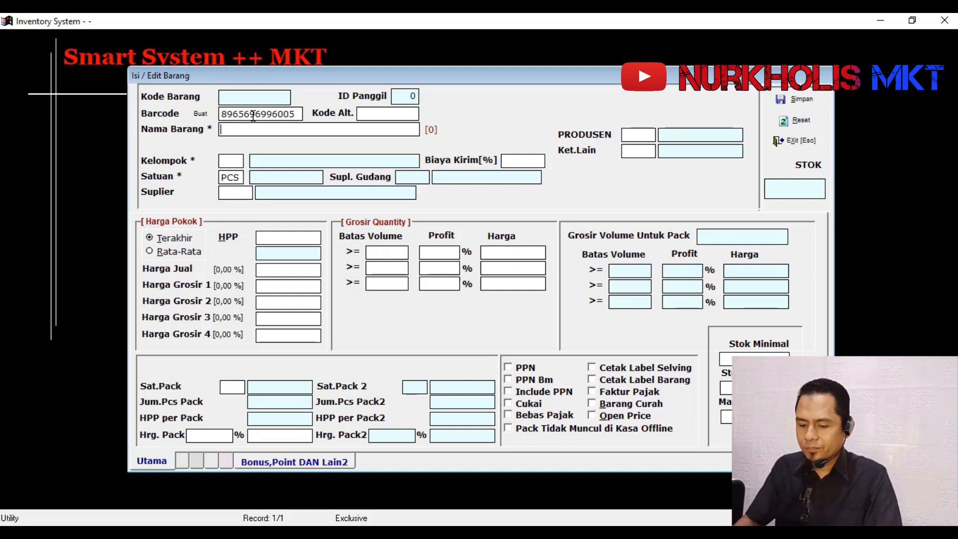
pyautogui.write('NAMA B')
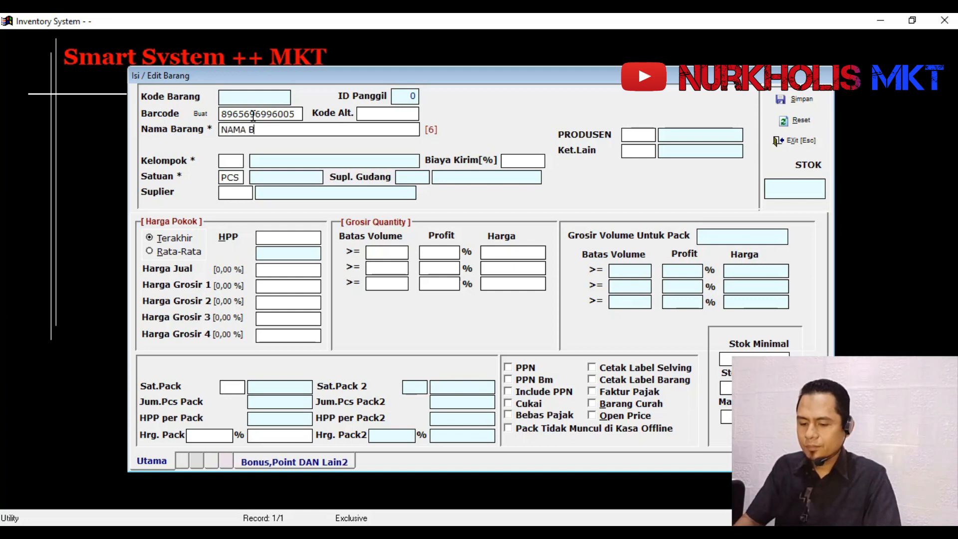
pyautogui.write('ARA')
pyautogui.press('BackSpace')
pyautogui.press('BackSpace')
pyautogui.press('BackSpace')
pyautogui.press('BackSpace')
pyautogui.press('BackSpace')
pyautogui.press('BackSpace')
pyautogui.press('BackSpace')
pyautogui.press('BackSpace')
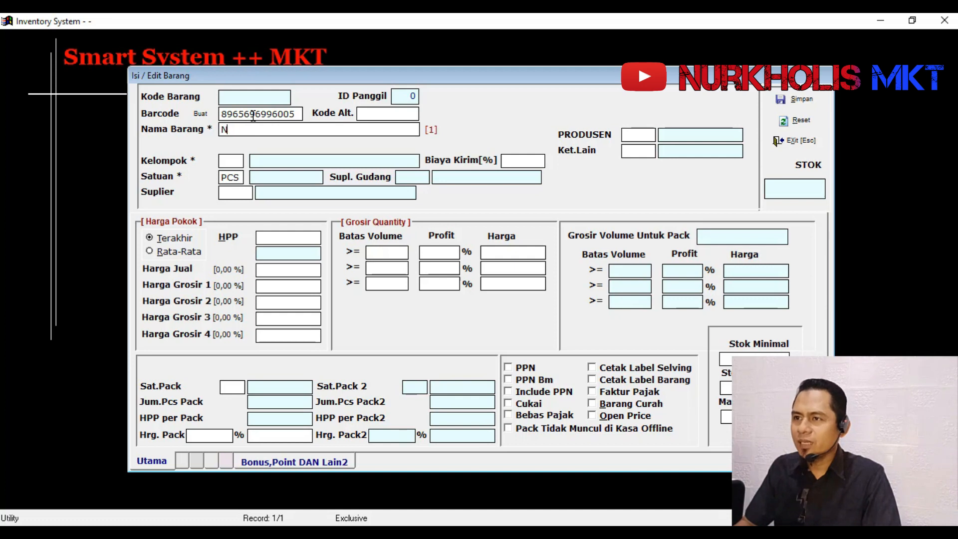
pyautogui.press('BackSpace')
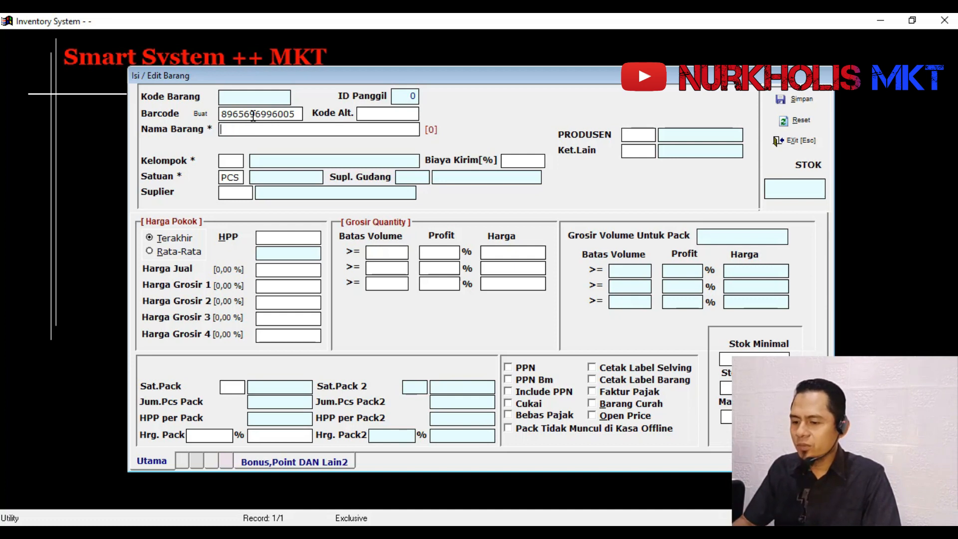
# - Name the new item PANTENE SHAMPO HAIRFALL 190ML
pyautogui.write('PAN')
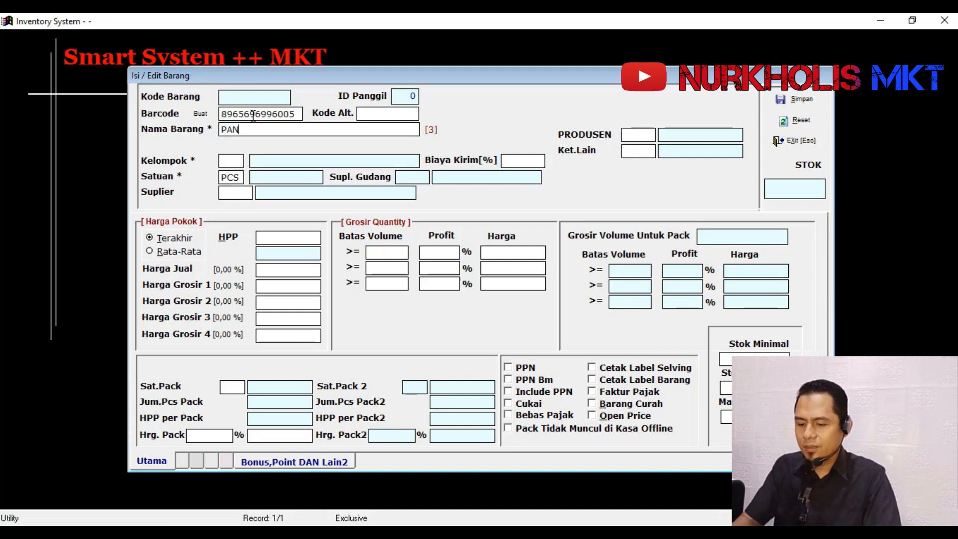
pyautogui.write('TENE HA')
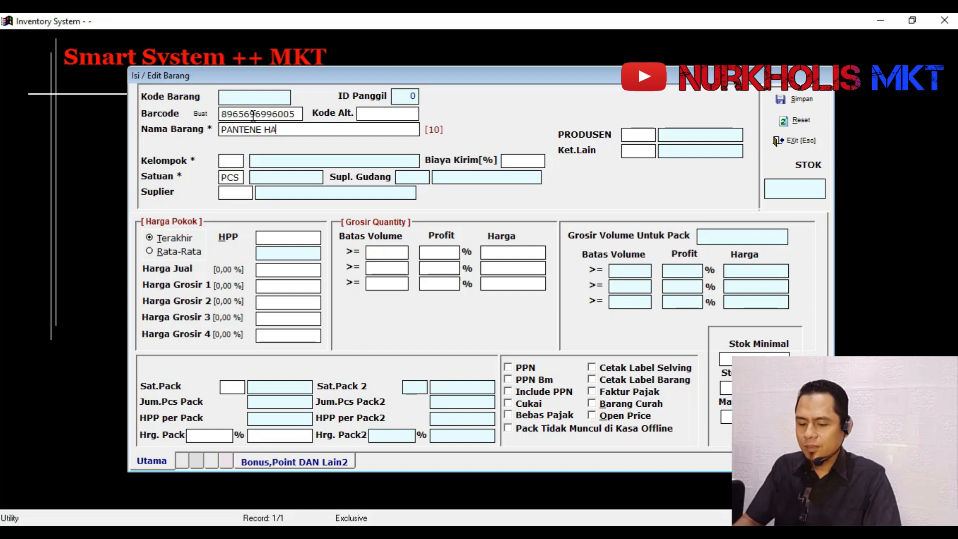
pyautogui.press('BackSpace')
pyautogui.press('BackSpace')
pyautogui.write('SHAM')
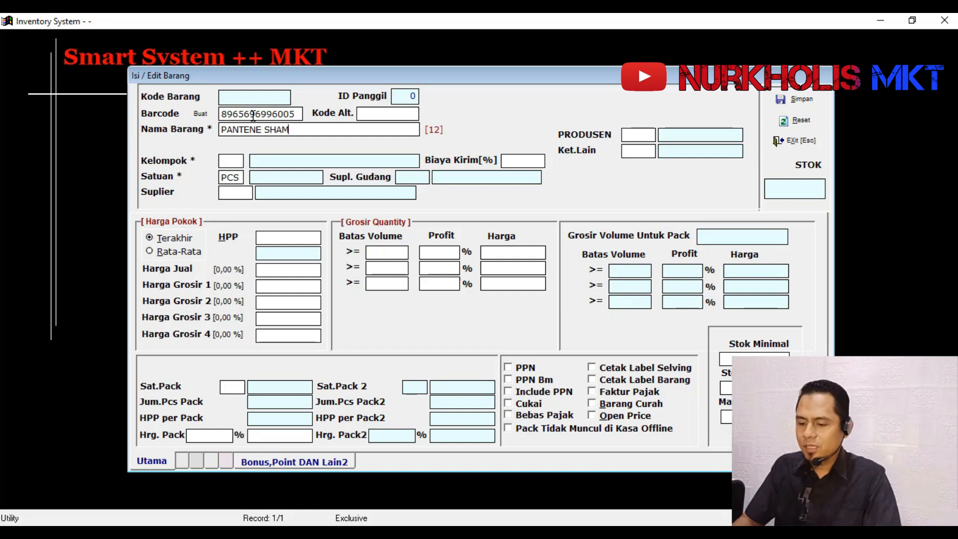
pyautogui.write('POO')
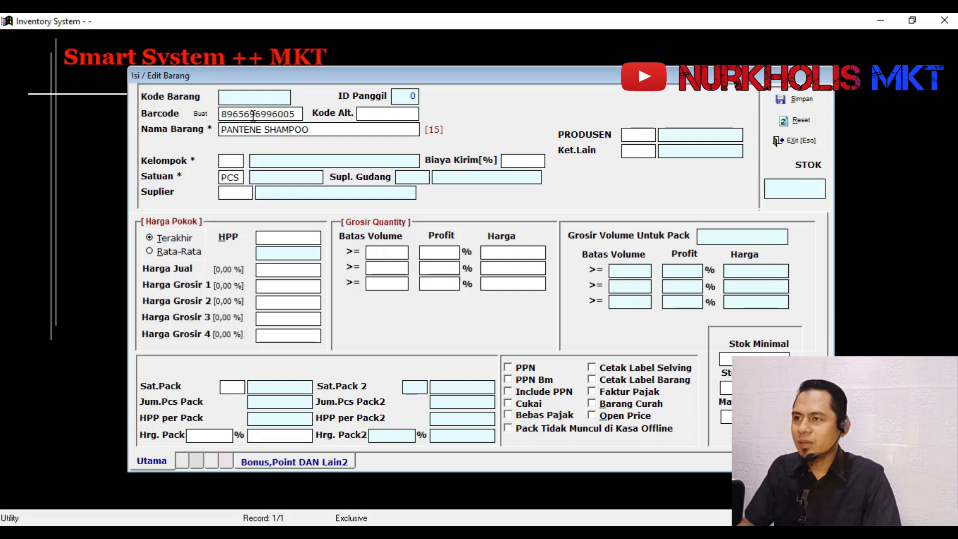
pyautogui.press('BackSpace')
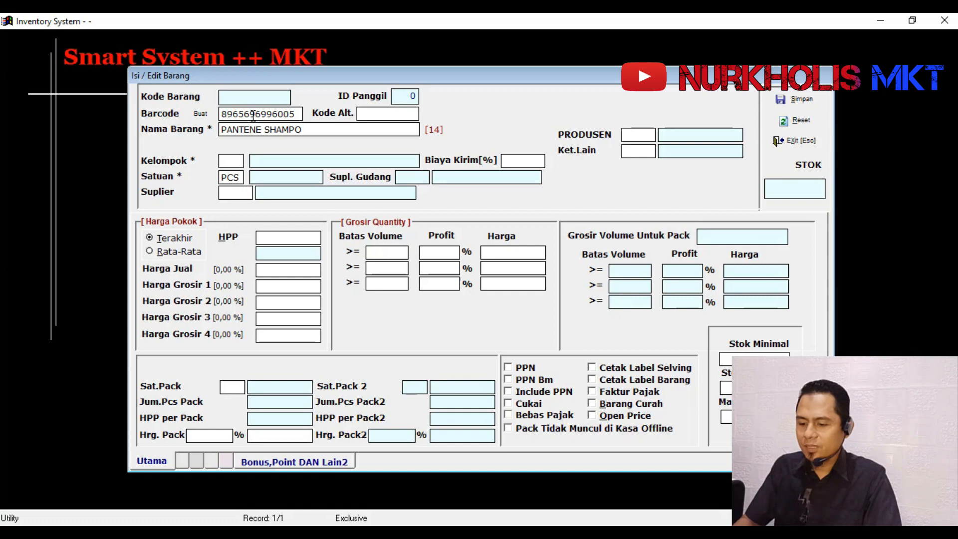
pyautogui.write('HAIR')
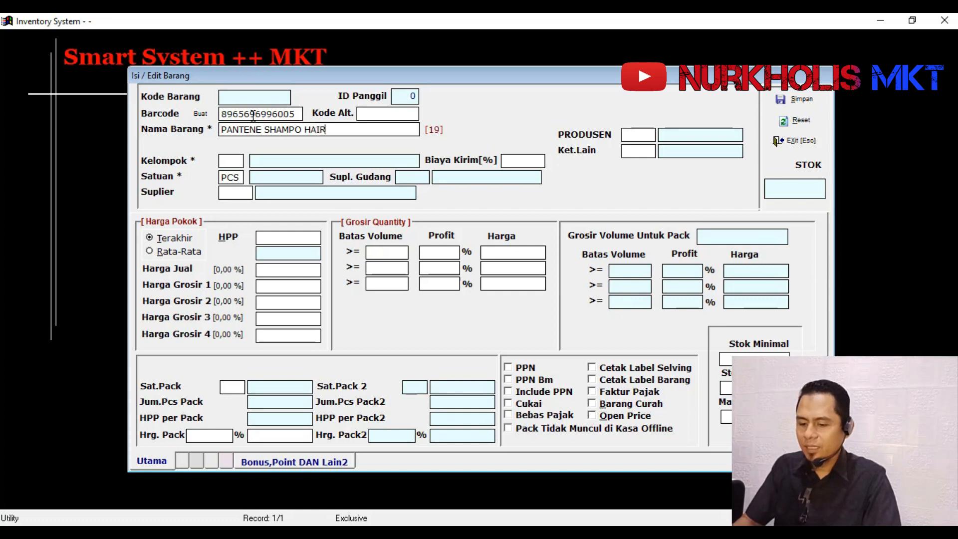
pyautogui.write('FALL')
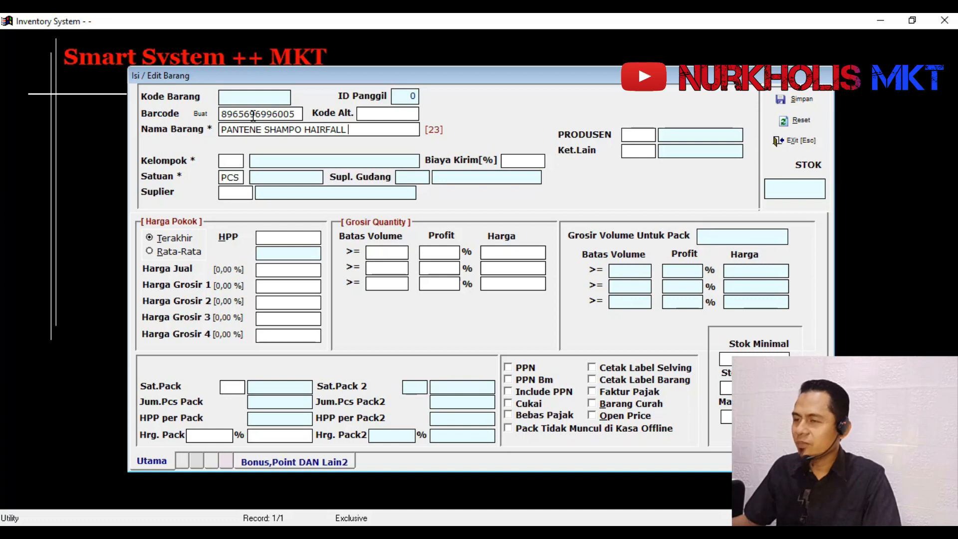
pyautogui.write(' 190ML')
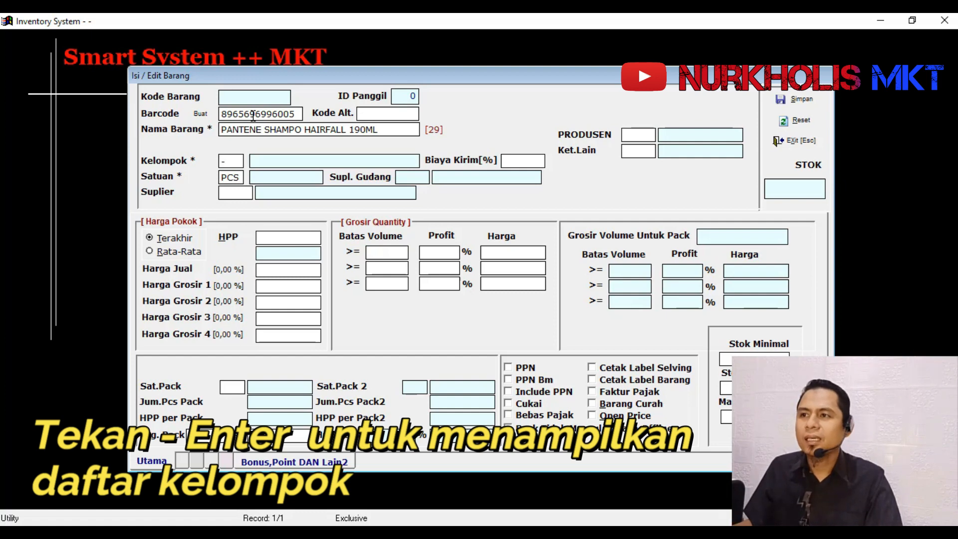
# - Look up the item group list and assign the item to group 101 PERLENGKAPAN MANDI
pyautogui.press('Return')
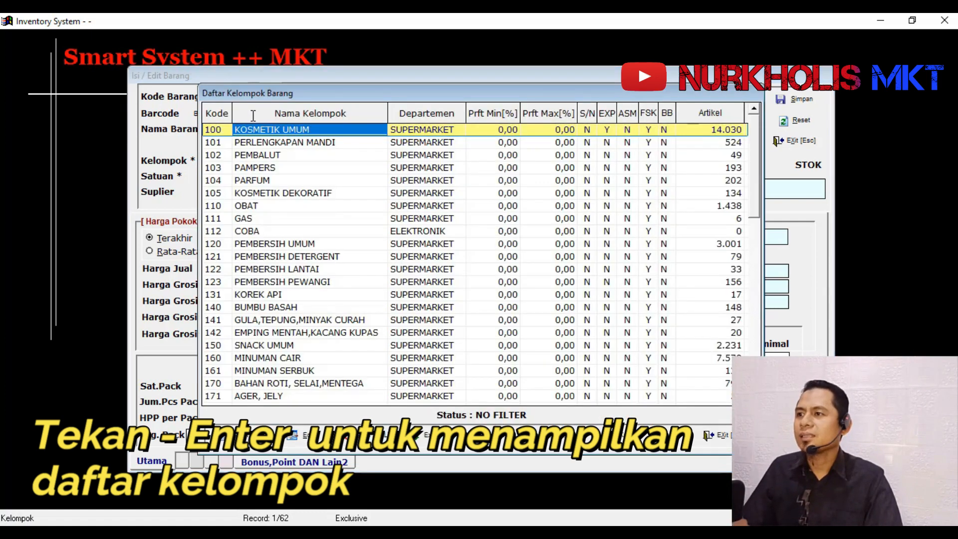
pyautogui.press('Down')
pyautogui.press('Down')
pyautogui.press('Down')
pyautogui.press('Down')
pyautogui.press('Down')
pyautogui.press('Down')
pyautogui.press('Down')
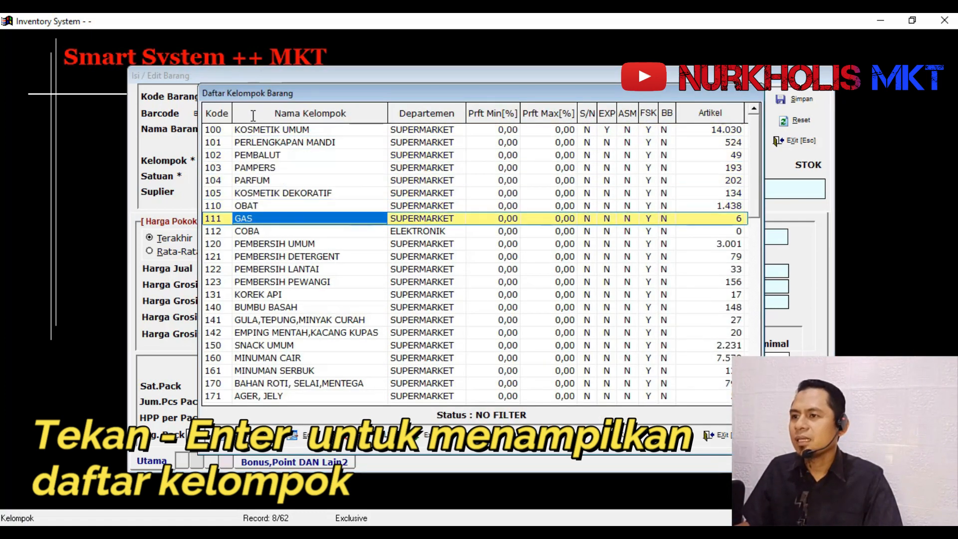
pyautogui.press('Up')
pyautogui.press('Up')
pyautogui.press('Up')
pyautogui.press('Up')
pyautogui.press('Up')
pyautogui.press('Up')
pyautogui.press('Up')
pyautogui.press('Down')
pyautogui.press('Down')
pyautogui.press('Down')
pyautogui.press('Down')
pyautogui.press('Down')
pyautogui.press('Down')
pyautogui.press('Down')
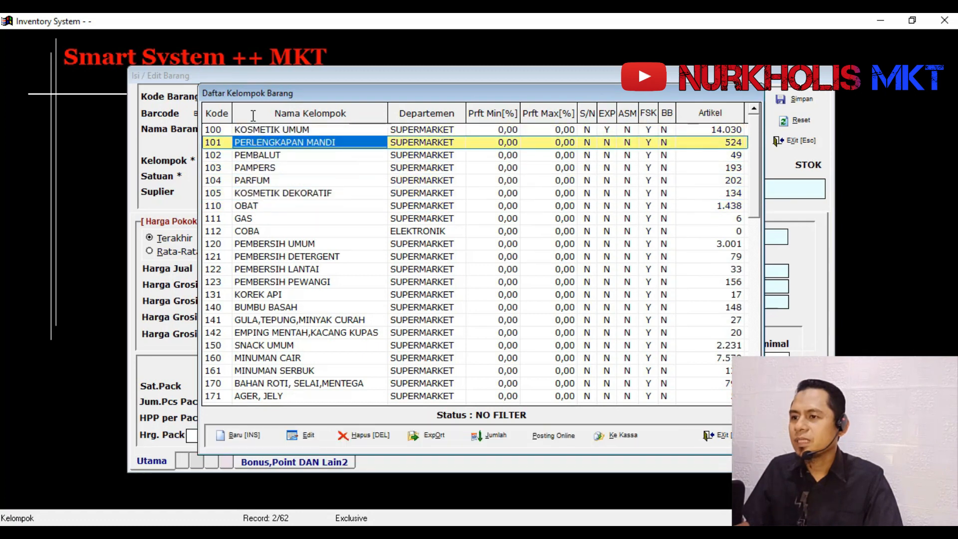
pyautogui.press('Up')
pyautogui.press('Up')
pyautogui.press('Up')
pyautogui.press('Up')
pyautogui.press('Up')
pyautogui.press('Up')
pyautogui.press('Up')
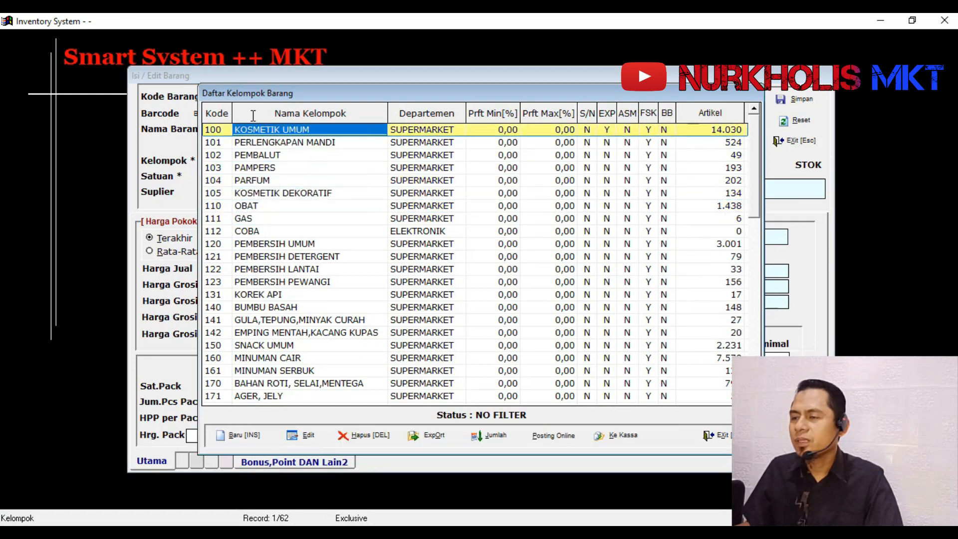
pyautogui.press('Down')
pyautogui.press('Up')
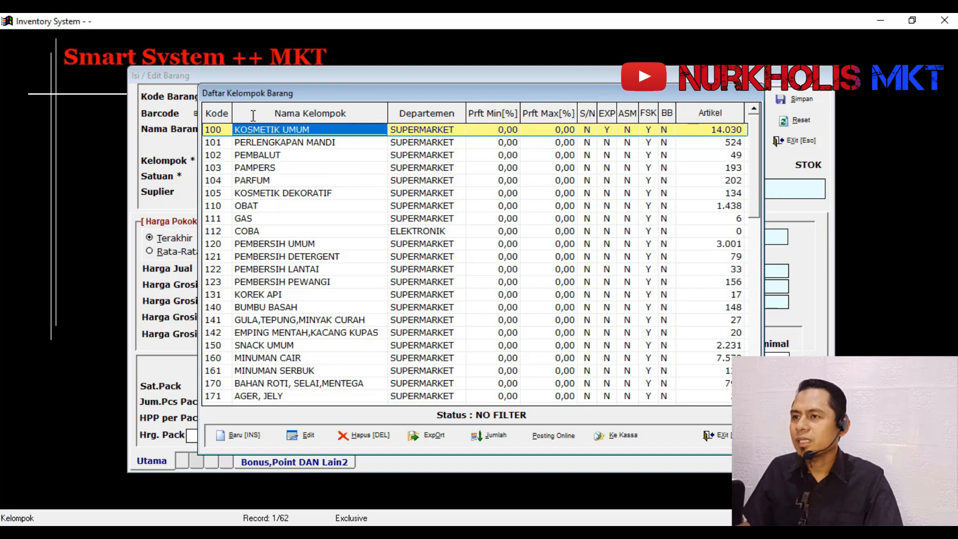
pyautogui.press('Down')
pyautogui.press('Up')
pyautogui.press('Down')
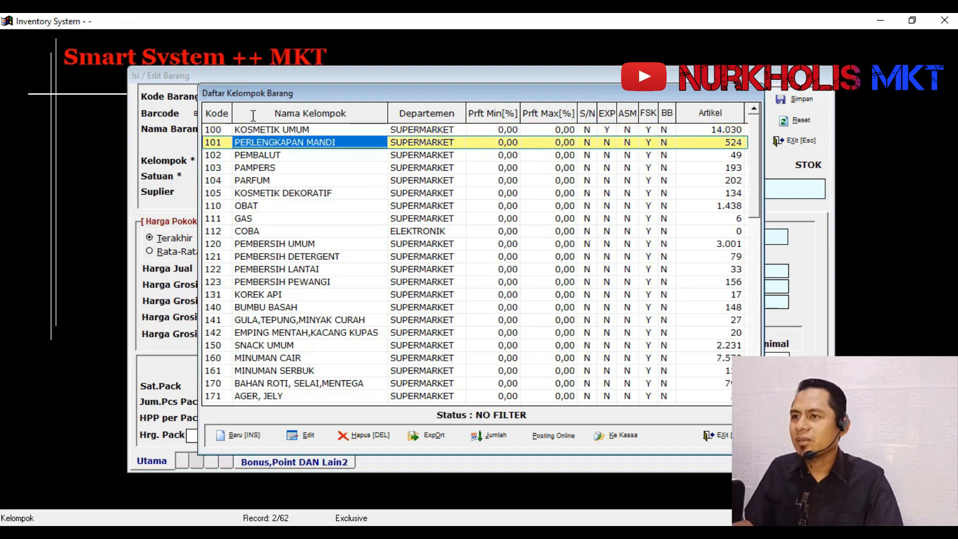
pyautogui.press('Return')
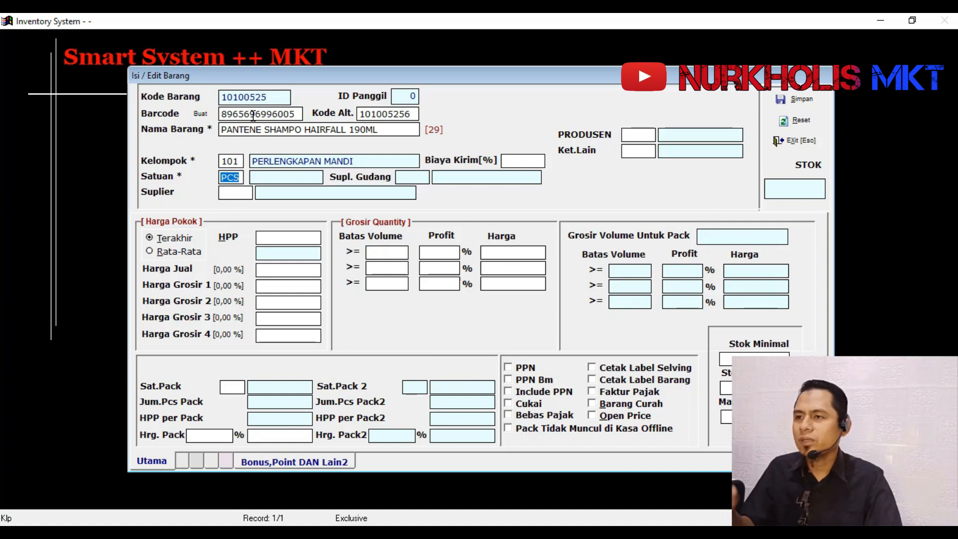
# - Accept PCS as the item's unit and choose supplier ANP01, ABADI NIAGA PRIMA PT, from the supplier list
pyautogui.press('Return')
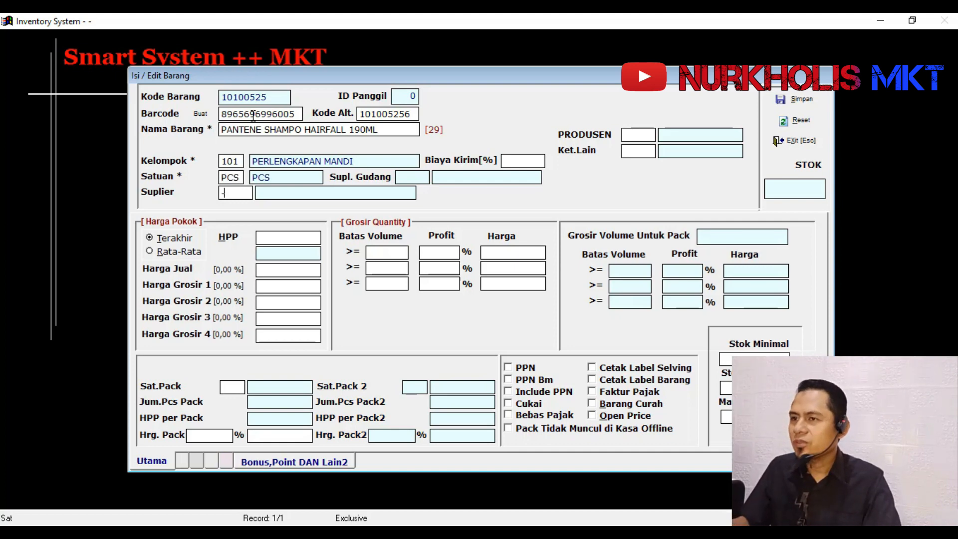
pyautogui.press('Return')
pyautogui.press('Down')
pyautogui.press('Down')
pyautogui.press('Down')
pyautogui.press('Down')
pyautogui.press('Down')
pyautogui.press('Down')
pyautogui.press('Down')
pyautogui.press('Down')
pyautogui.press('Down')
pyautogui.press('Down')
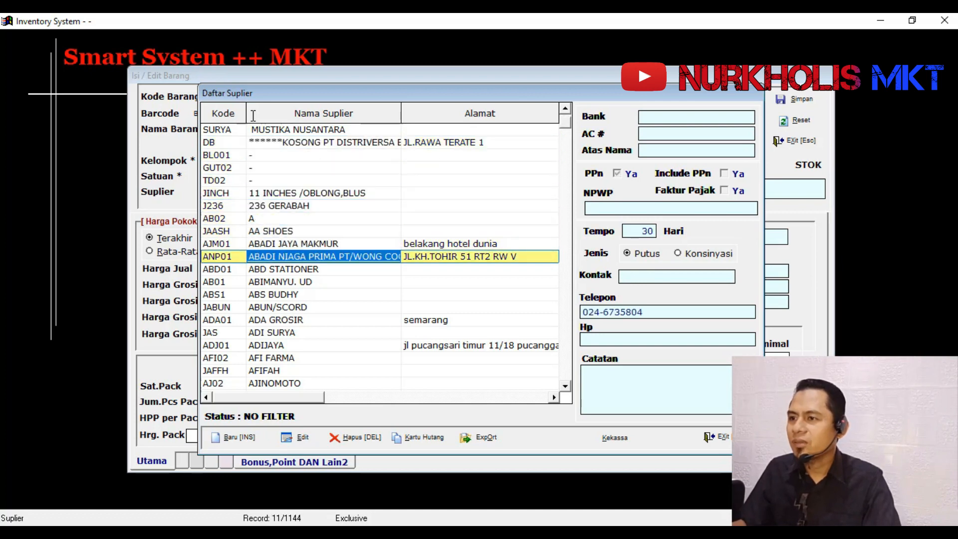
pyautogui.press('Return')
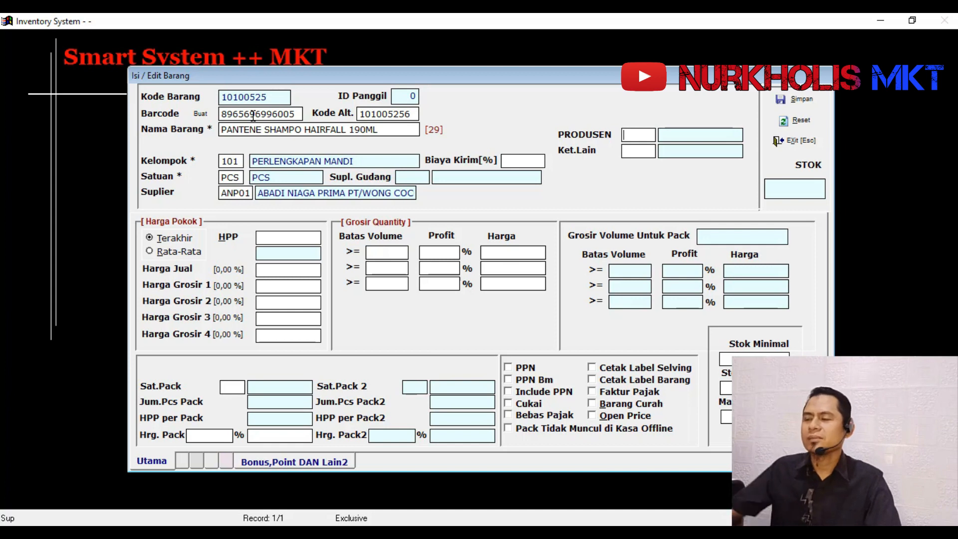
# - Set the item's cost price (HPP) to 10.000
pyautogui.click(292, 243)
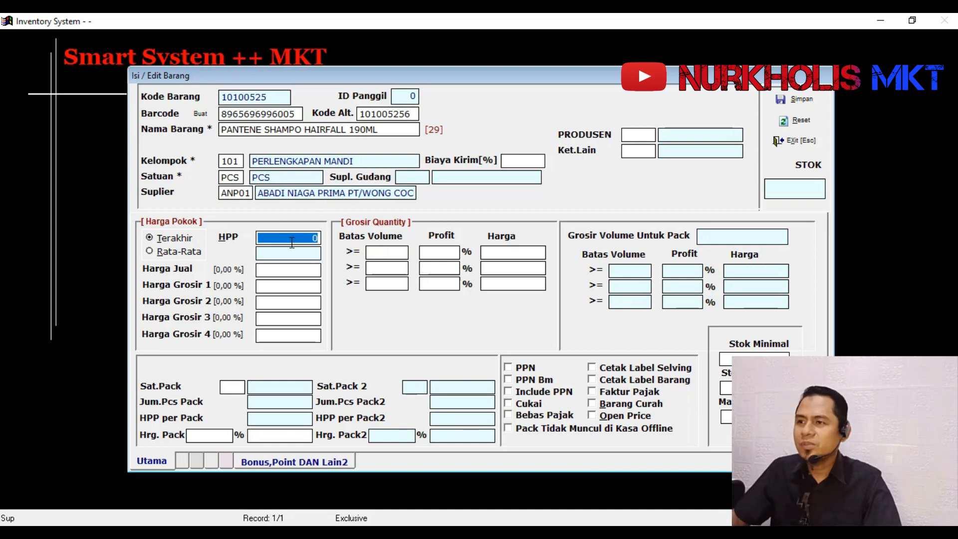
pyautogui.write('100000')
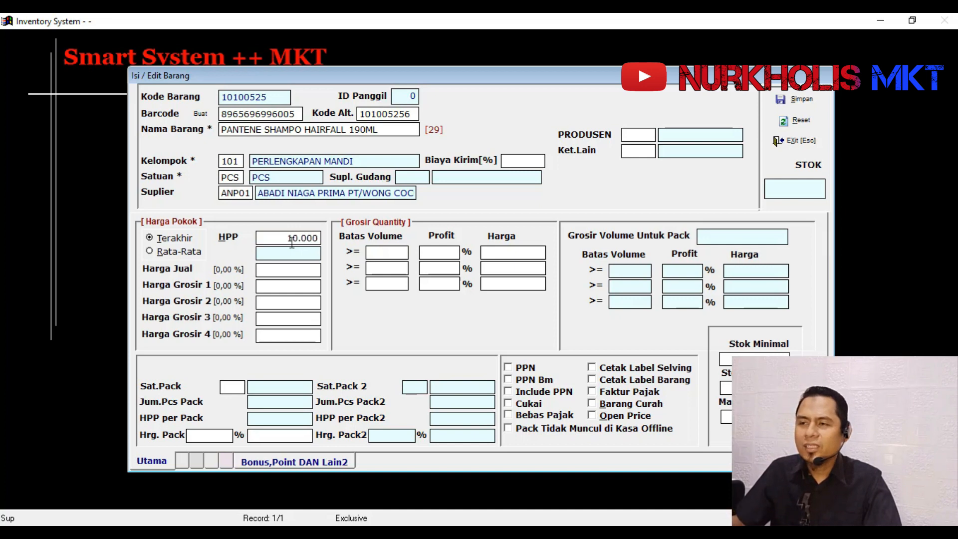
pyautogui.press('Return')
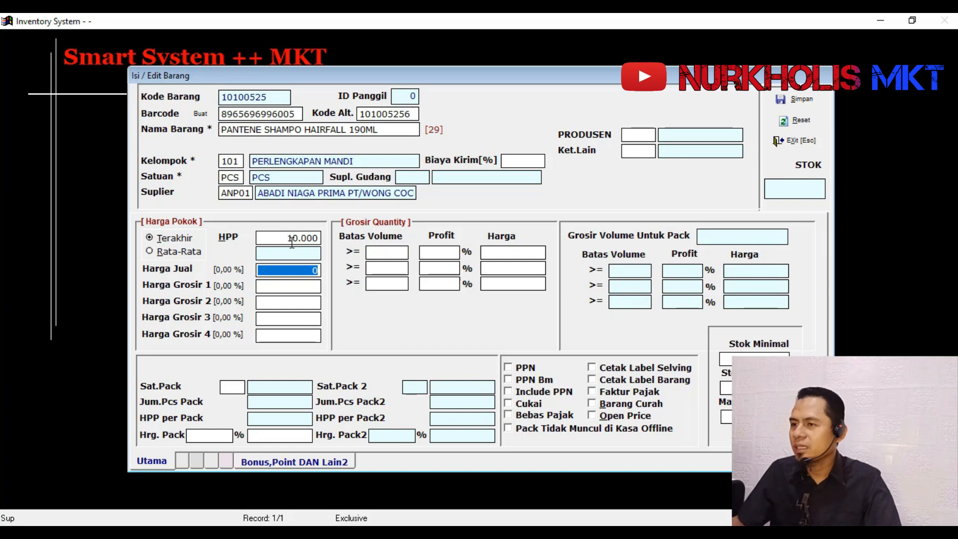
# - Set the item's Harga Jual to 13.000 and Harga Grosir 1 to 12.500
pyautogui.write('10')
pyautogui.press('BackSpace')
pyautogui.write('3')
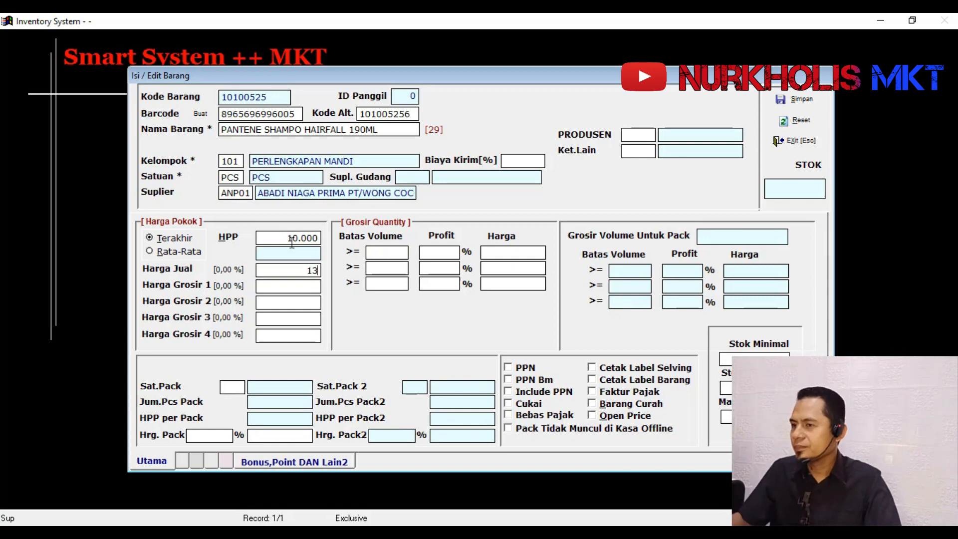
pyautogui.write('.000')
pyautogui.press('Return')
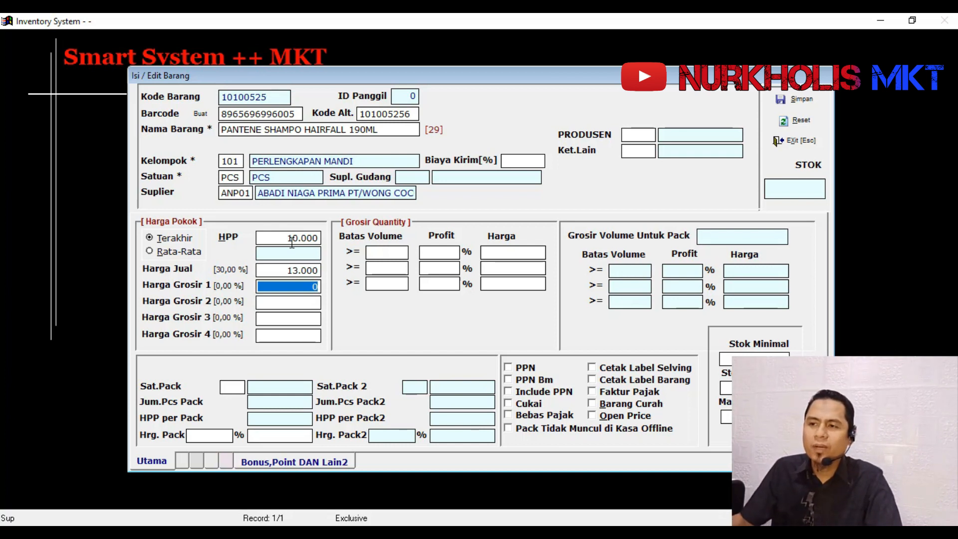
pyautogui.write('12500')
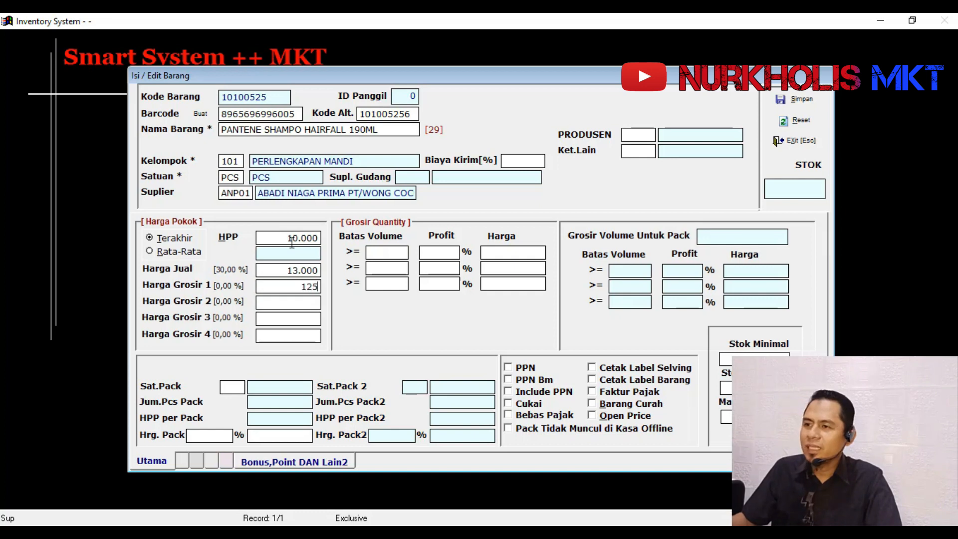
pyautogui.press('Return')
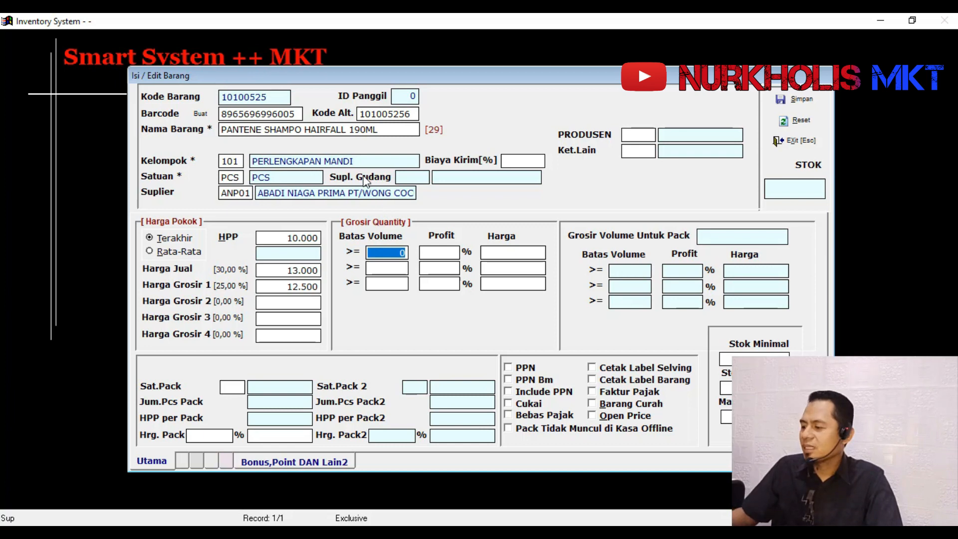
# - Define the first Grosir Quantity tier with a minimum volume of 3 and a price of 12.900
pyautogui.write('3')
pyautogui.press('Return')
pyautogui.press('Return')
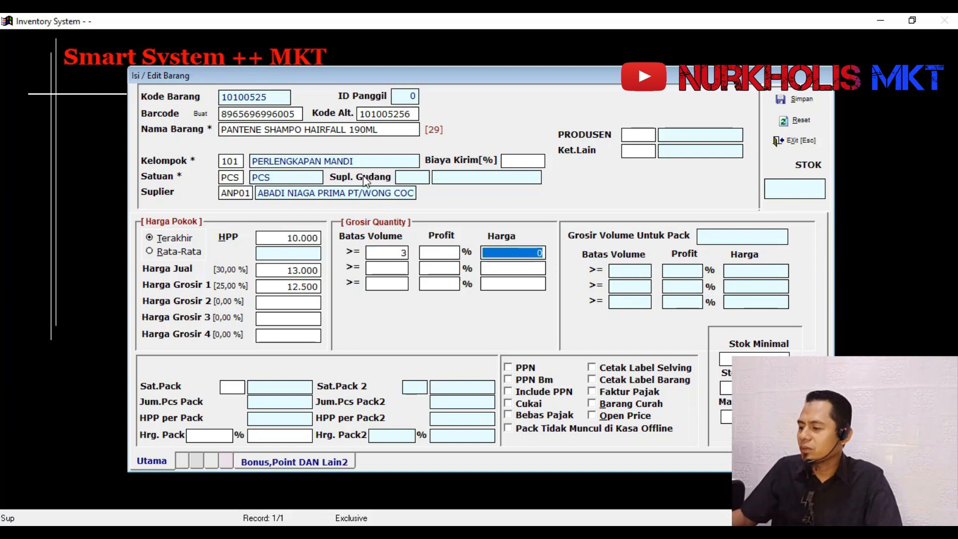
pyautogui.write('12.900')
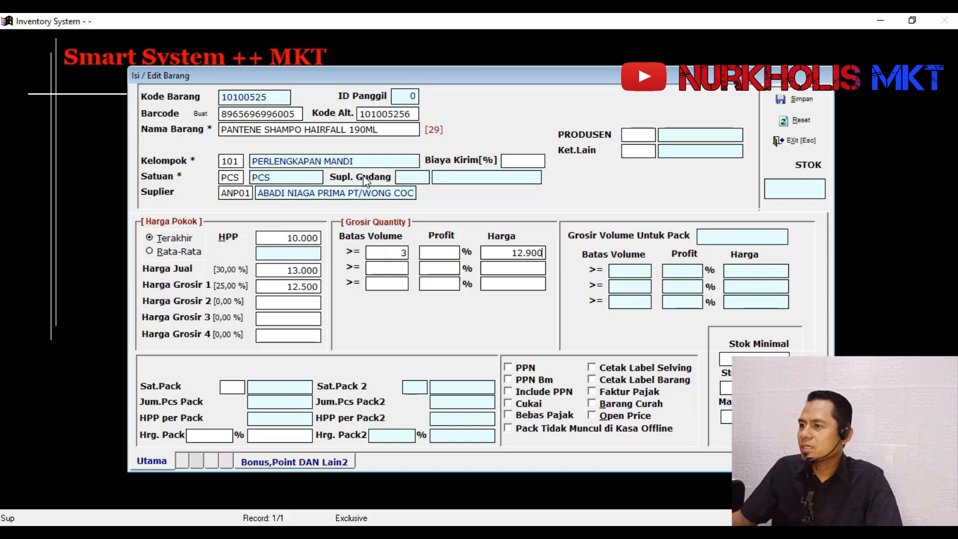
pyautogui.press('Return')
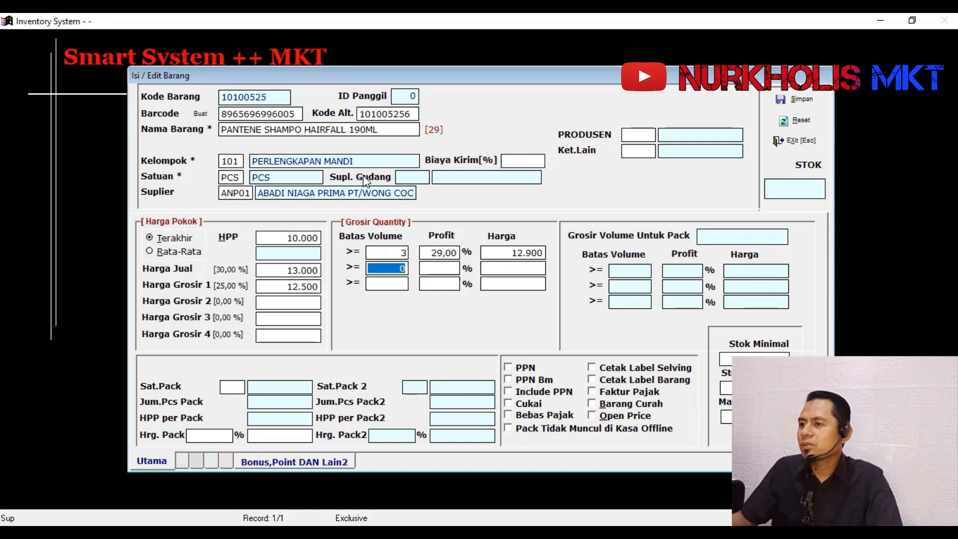
# - Define the second Grosir Quantity tier with a minimum volume of 6 and a price of 12.800
pyautogui.write('6')
pyautogui.press('Return')
pyautogui.press('Return')
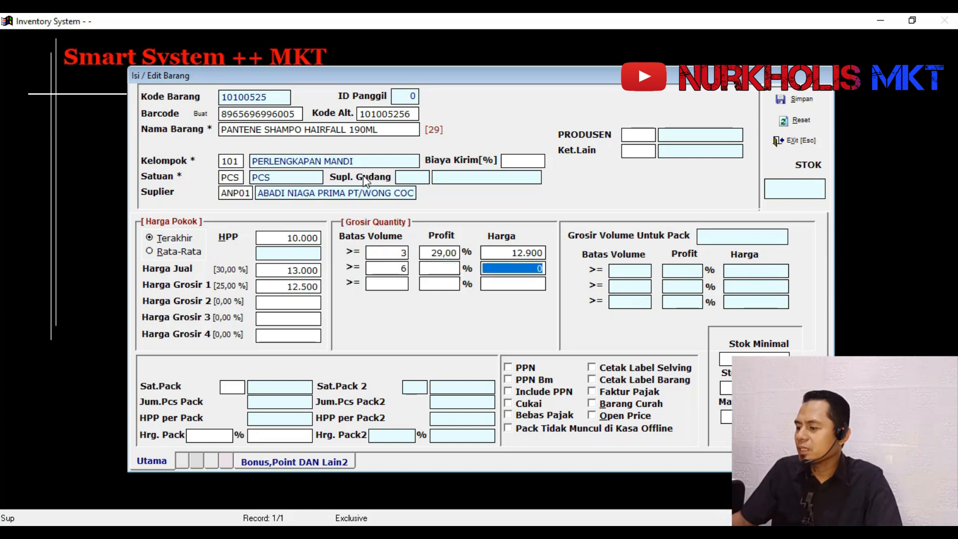
pyautogui.write('12800')
pyautogui.press('Return')
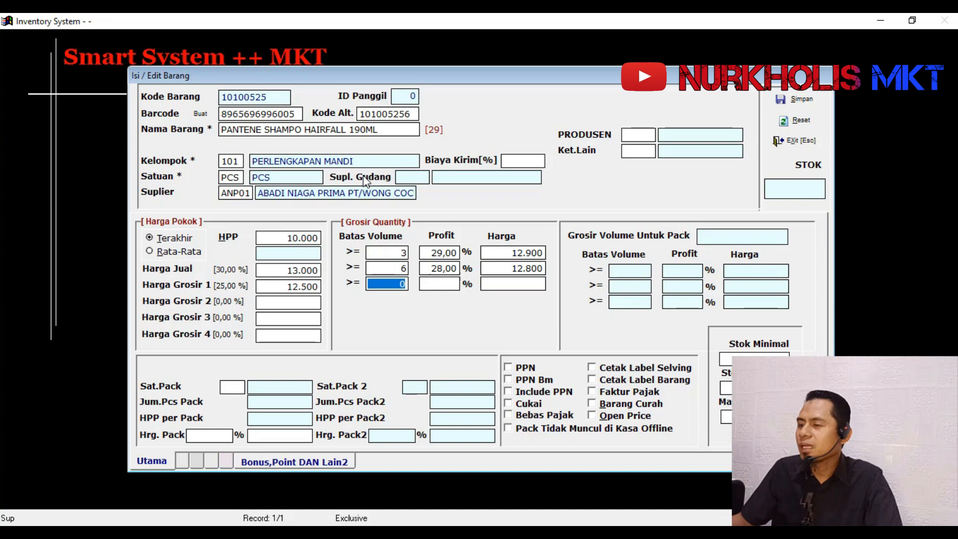
# - Define the third Grosir Quantity tier with a minimum volume of 12 and a price of 12.600
pyautogui.write('12')
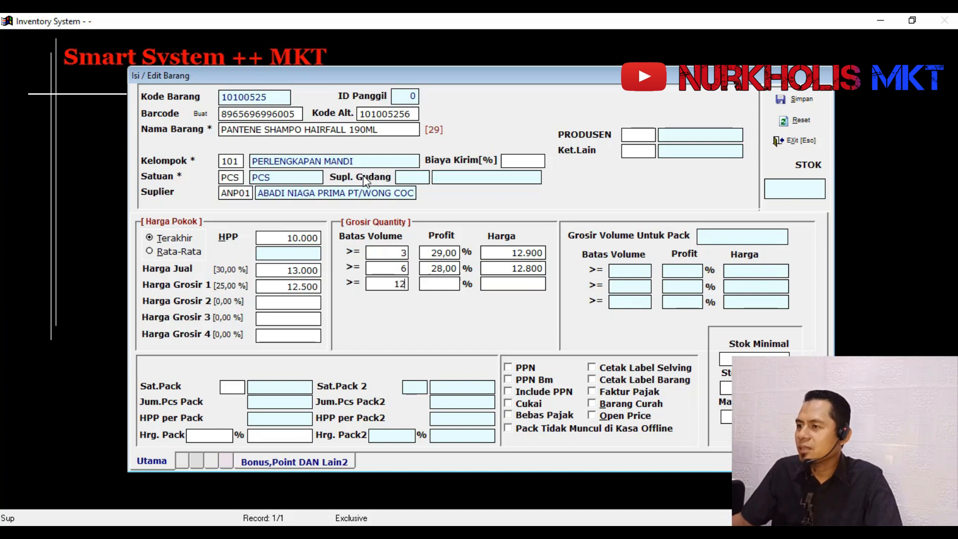
pyautogui.press('Return')
pyautogui.press('Return')
pyautogui.write('12600')
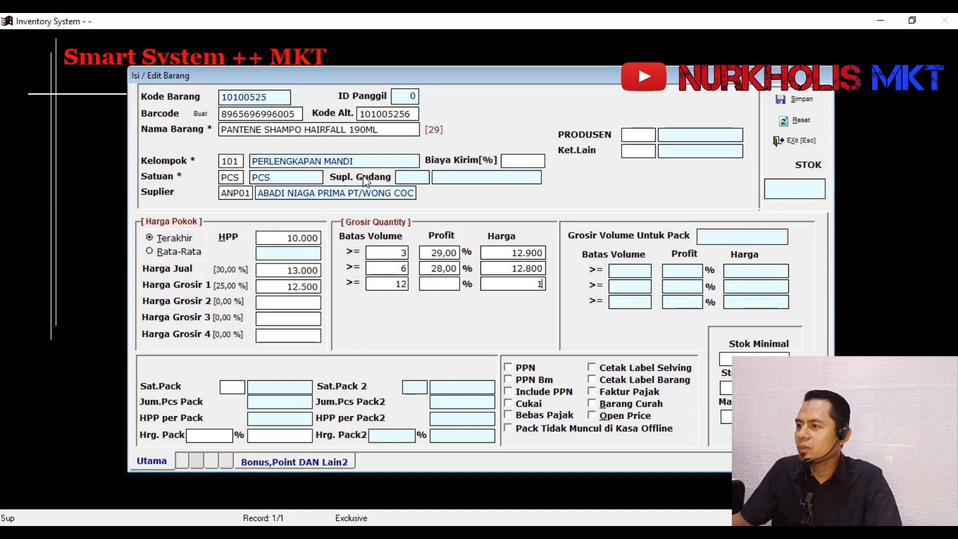
pyautogui.press('Return')
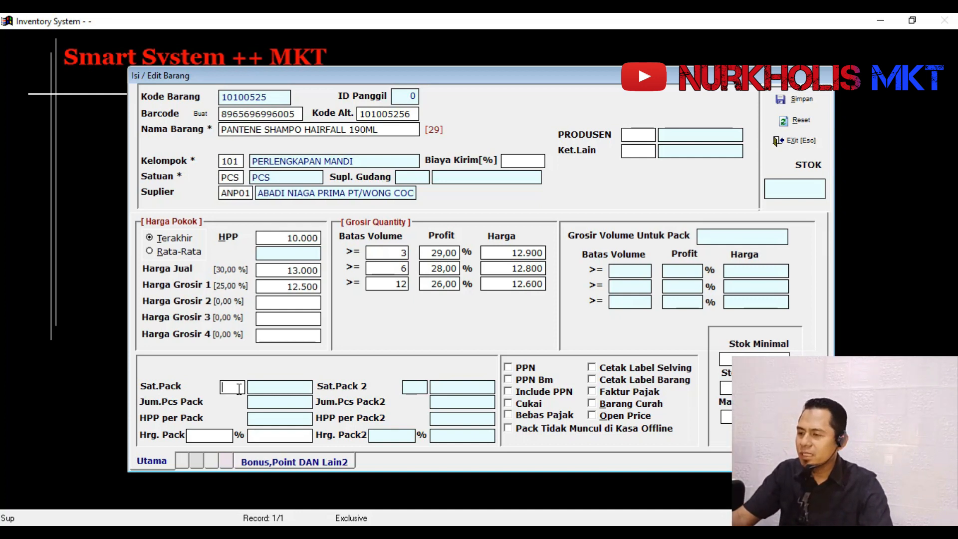
# - Set the item's pack unit (Sat.Pack) to K24, KARTON ISI 24, from the list of units
pyautogui.write('-')
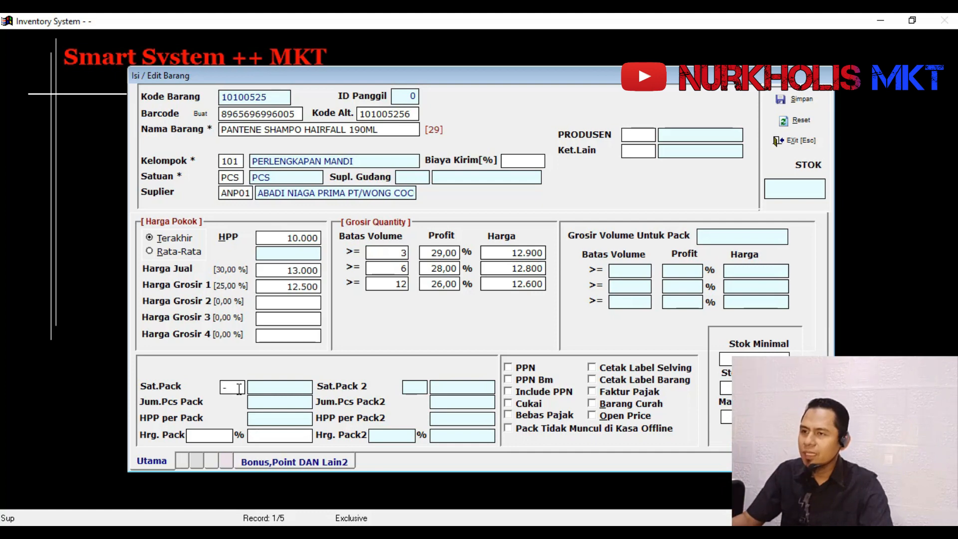
pyautogui.press('Return')
pyautogui.press('Down')
pyautogui.press('Down')
pyautogui.press('Down')
pyautogui.press('Down')
pyautogui.press('Down')
pyautogui.press('Down')
pyautogui.press('Down')
pyautogui.press('Down')
pyautogui.press('Down')
pyautogui.press('Down')
pyautogui.press('Down')
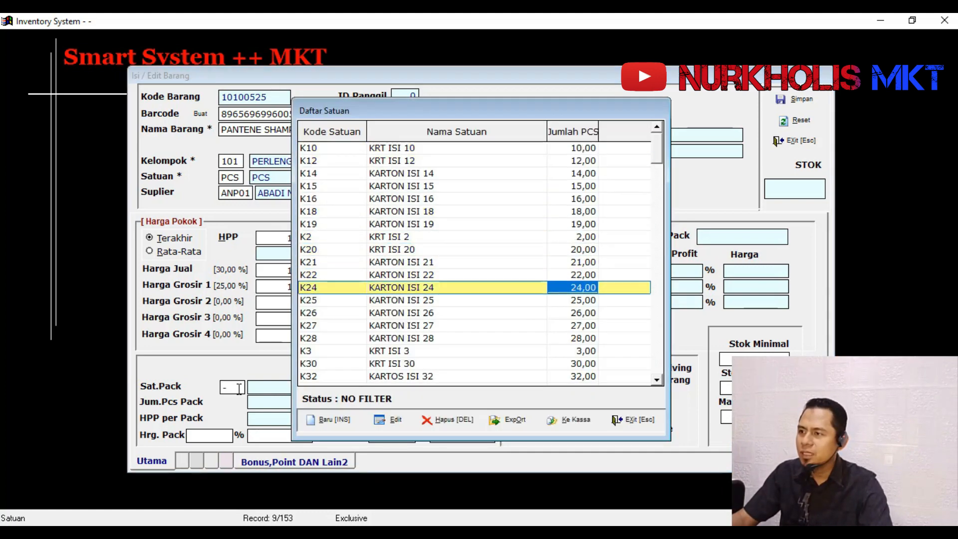
pyautogui.press('Up')
pyautogui.press('Down')
pyautogui.press('Return')
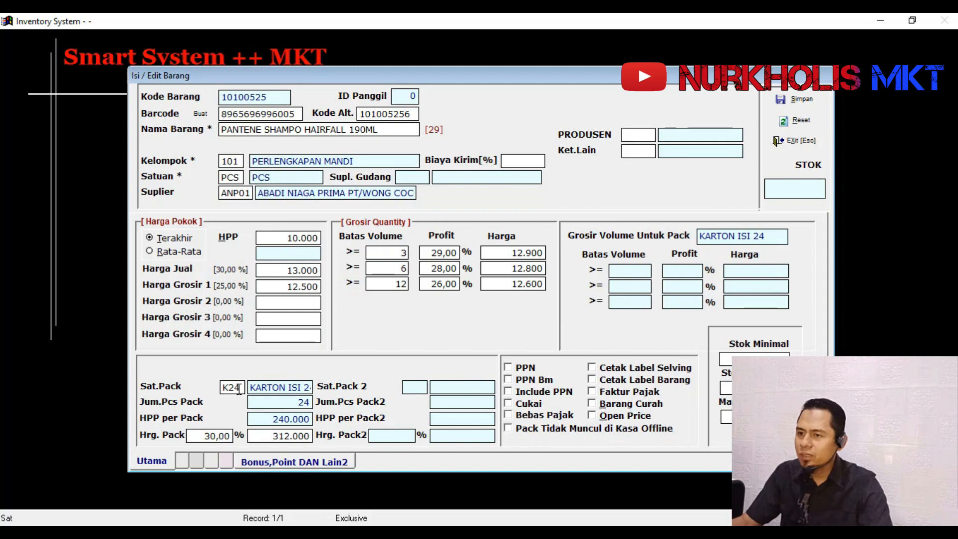
# - Set the pack price (Hrg. Pack) to 250.000
pyautogui.press('Return')
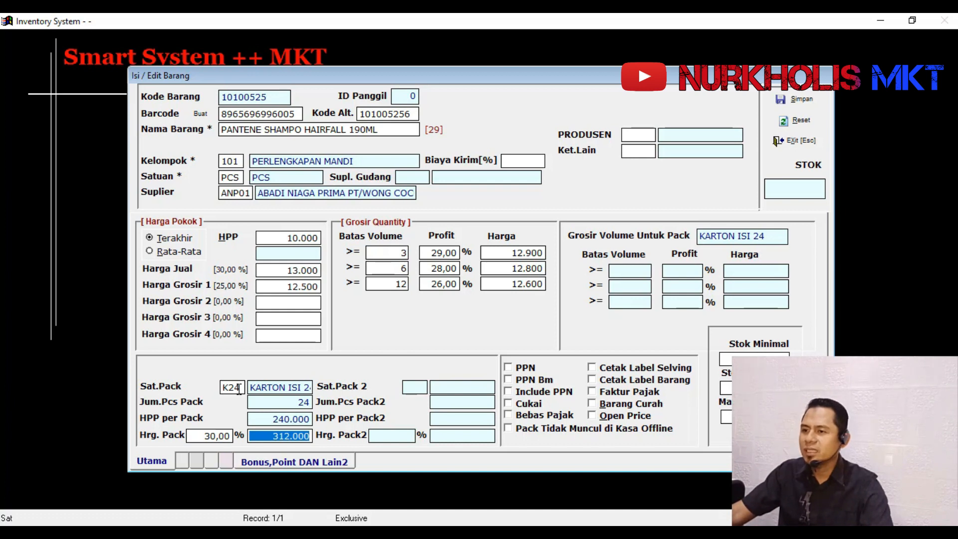
pyautogui.write('250000')
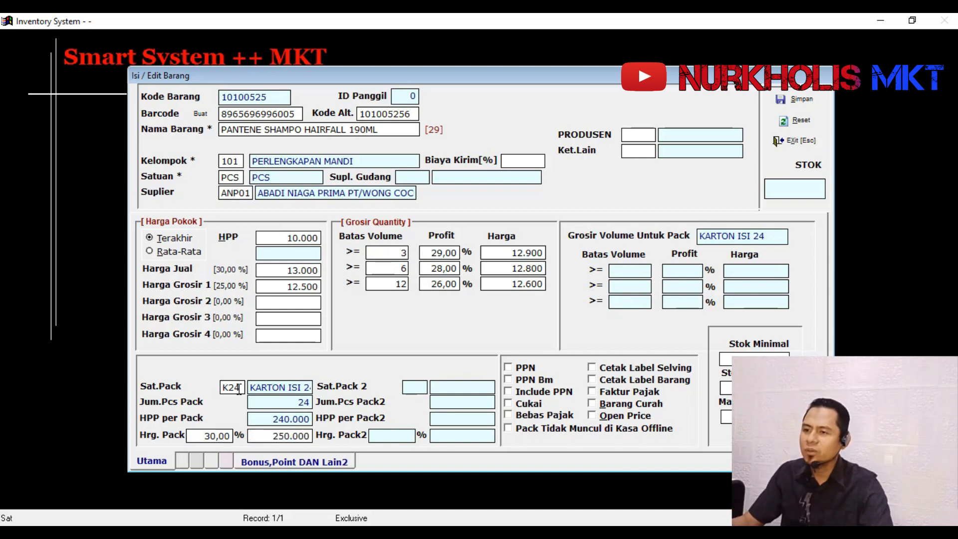
pyautogui.press('Return')
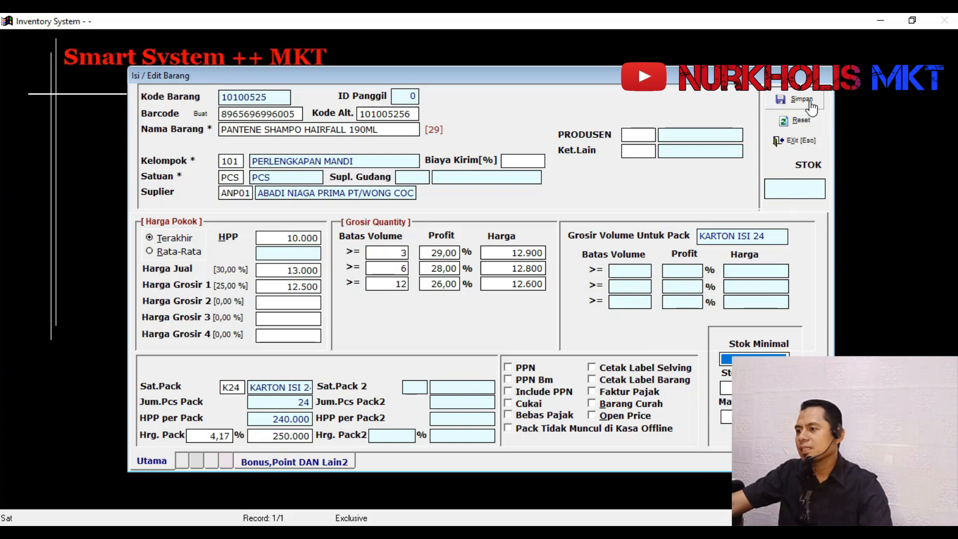
# - Enable the Cetak Label Selving and Cetak Label Barang options for the item
pyautogui.click(617, 370)
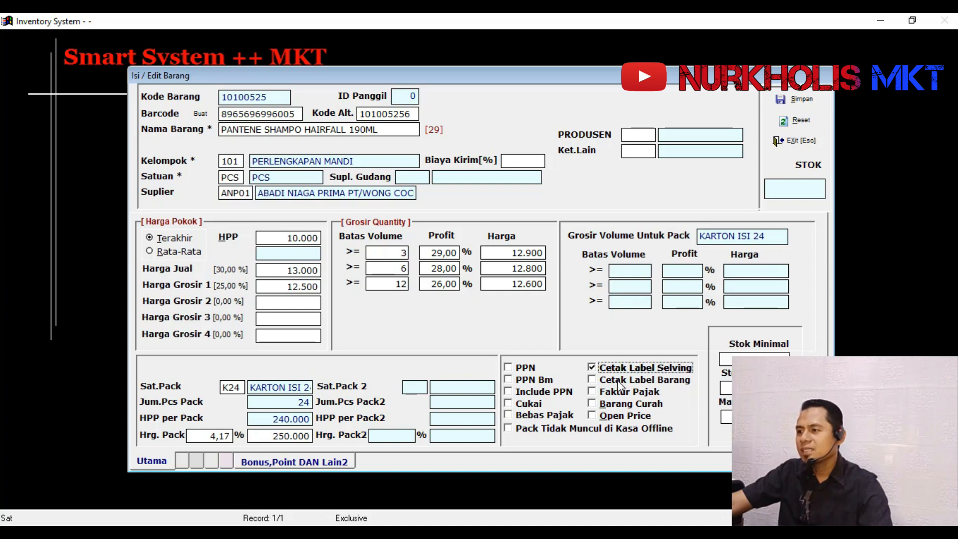
pyautogui.click(617, 380)
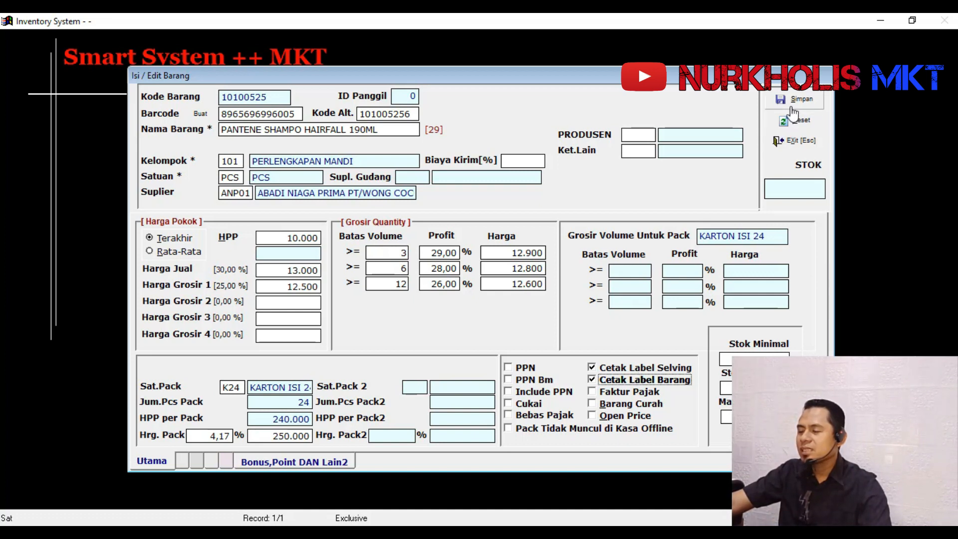
# - Try the Open Price option by switching it on and off again
pyautogui.click(634, 418)
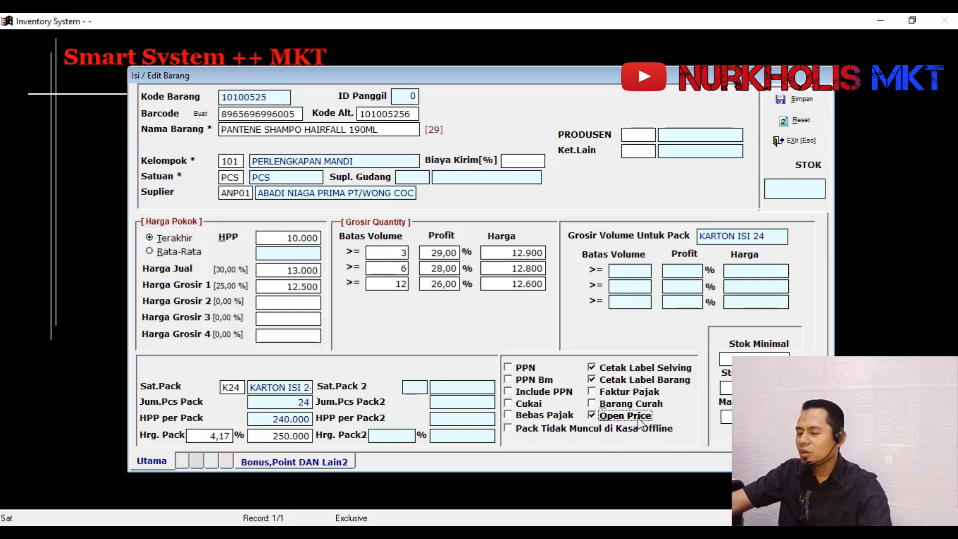
pyautogui.click(639, 419)
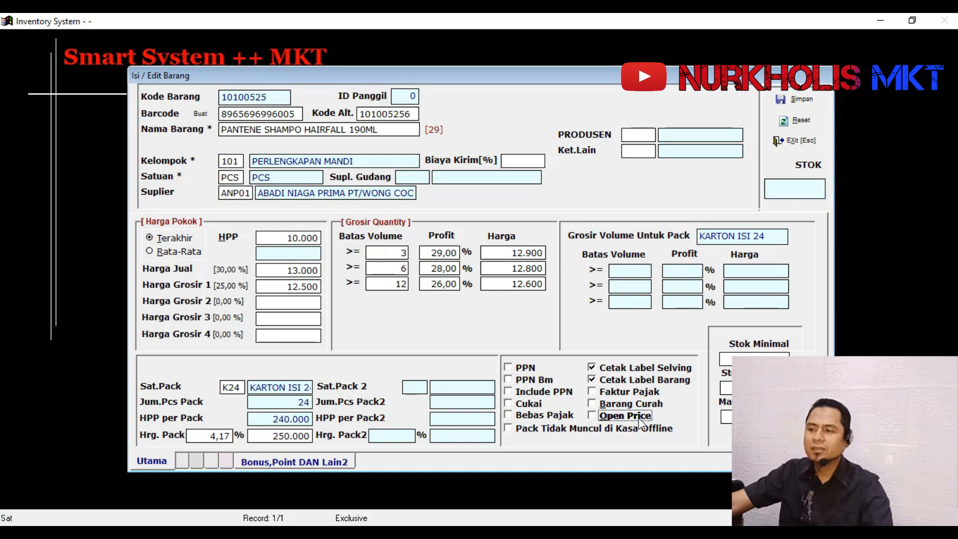
pyautogui.click(641, 423)
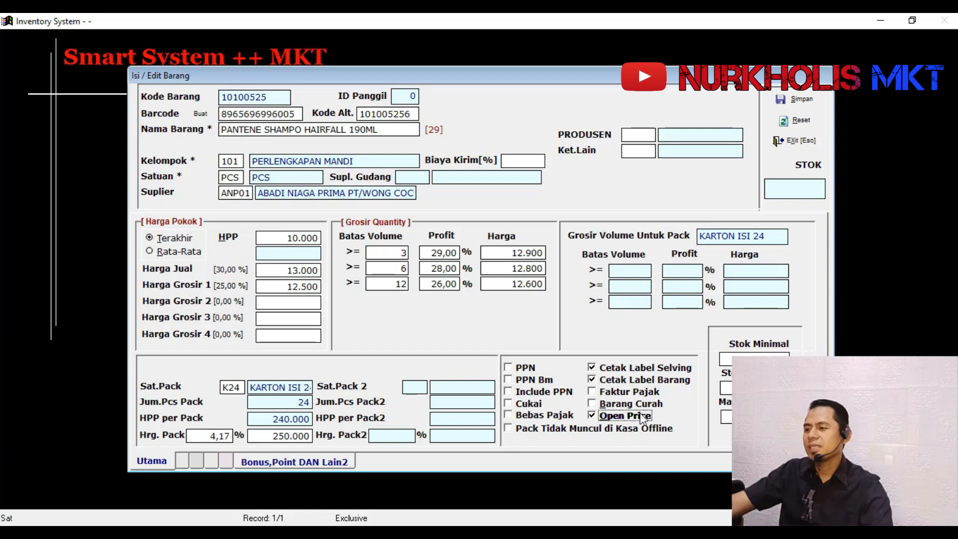
pyautogui.click(646, 418)
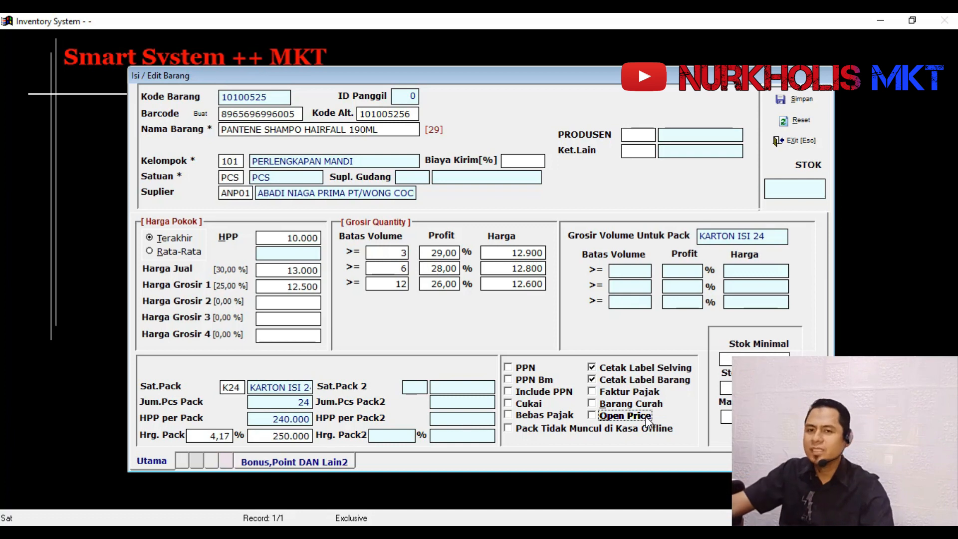
# - Save the new PANTENE SHAMPO HAIRFALL 190ML item and return to its row in the item list
pyautogui.click(794, 104)
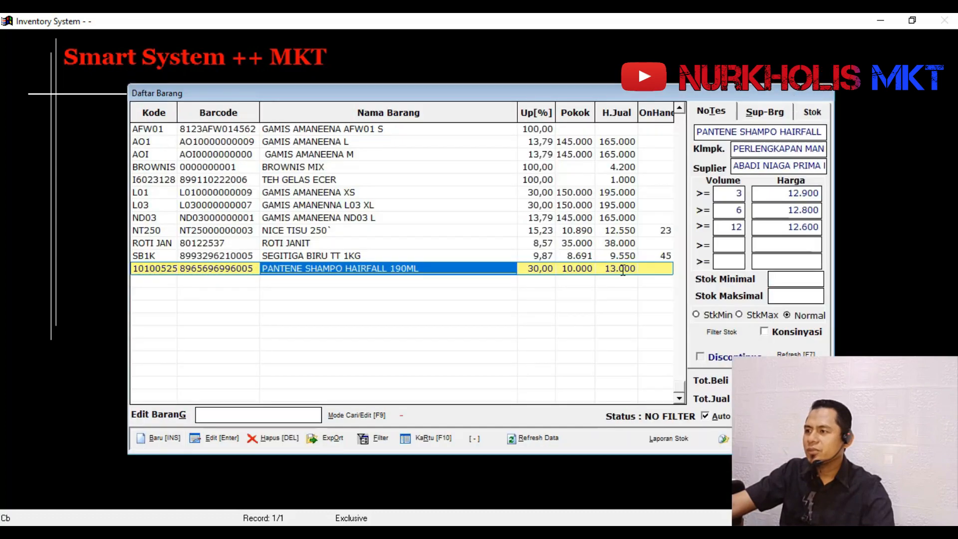
pyautogui.click(650, 269)
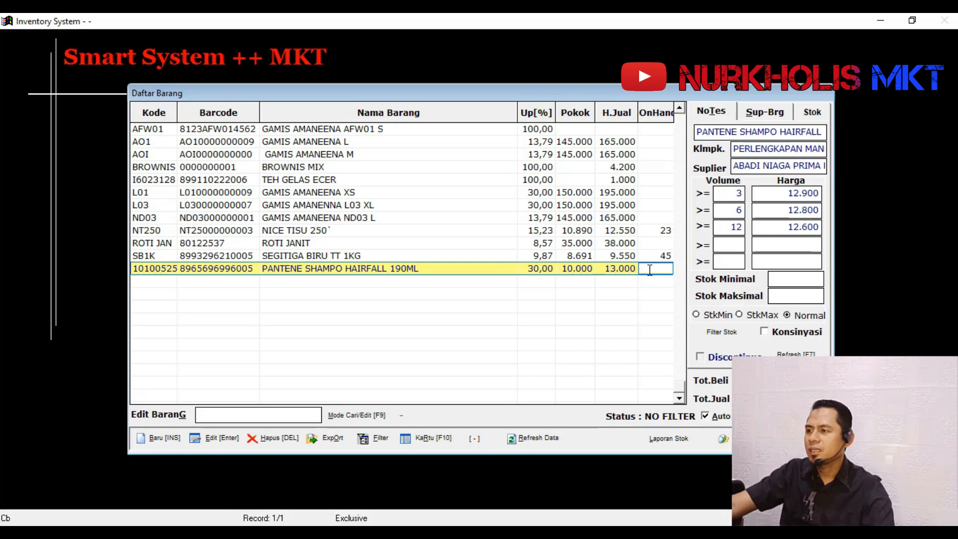
# - Browse the items near the end of the item list, starting from the ROTI JANIT row
pyautogui.click(566, 243)
pyautogui.scroll(-15, 594, 234)
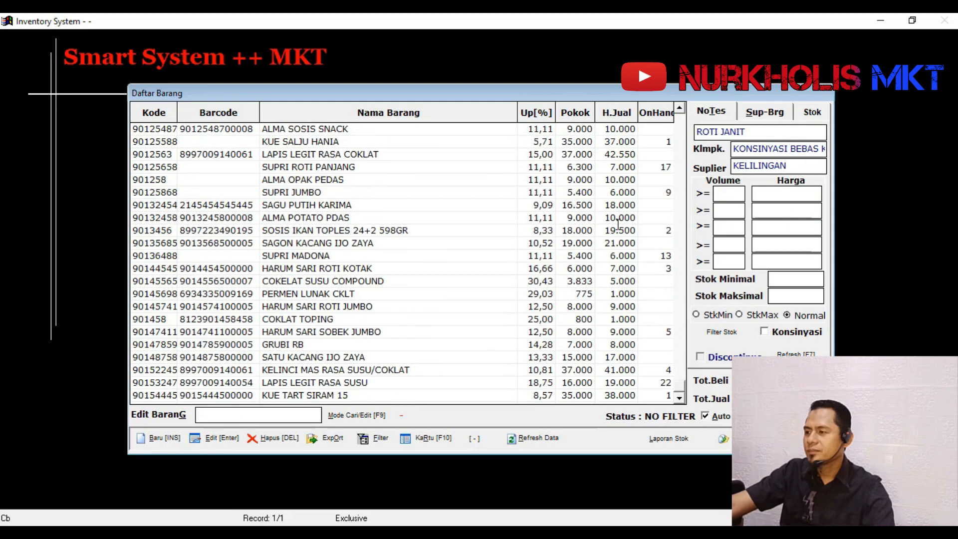
pyautogui.scroll(10, 618, 224)
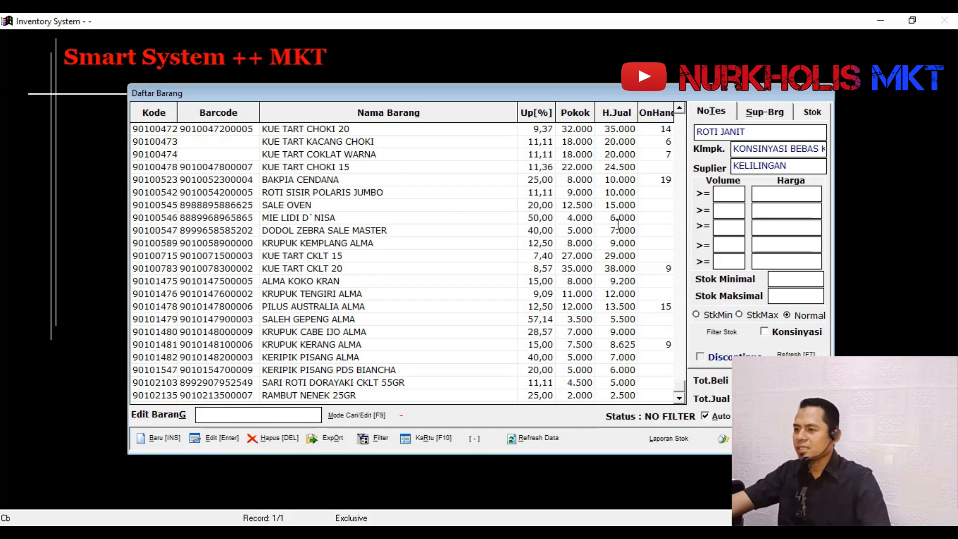
pyautogui.scroll(-10, 444, 307)
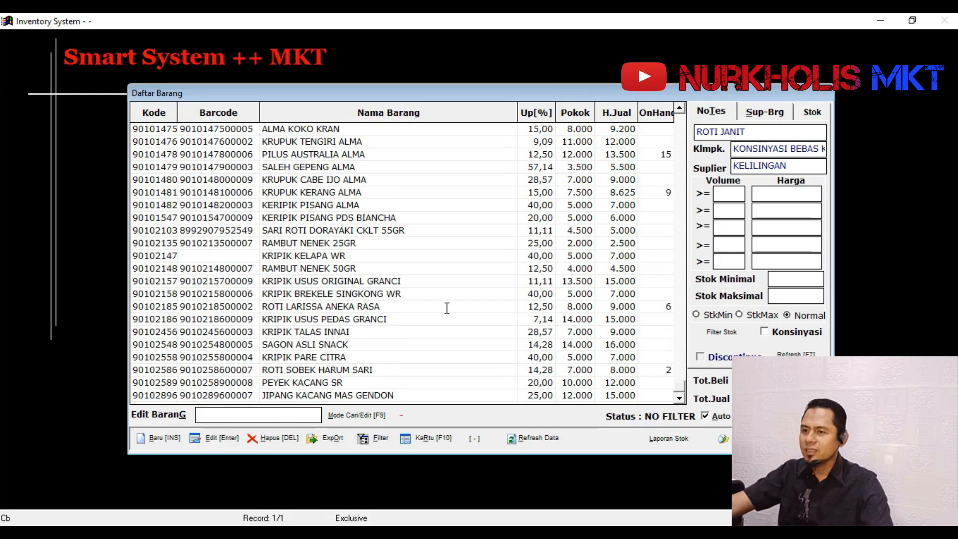
pyautogui.scroll(-20, 448, 305)
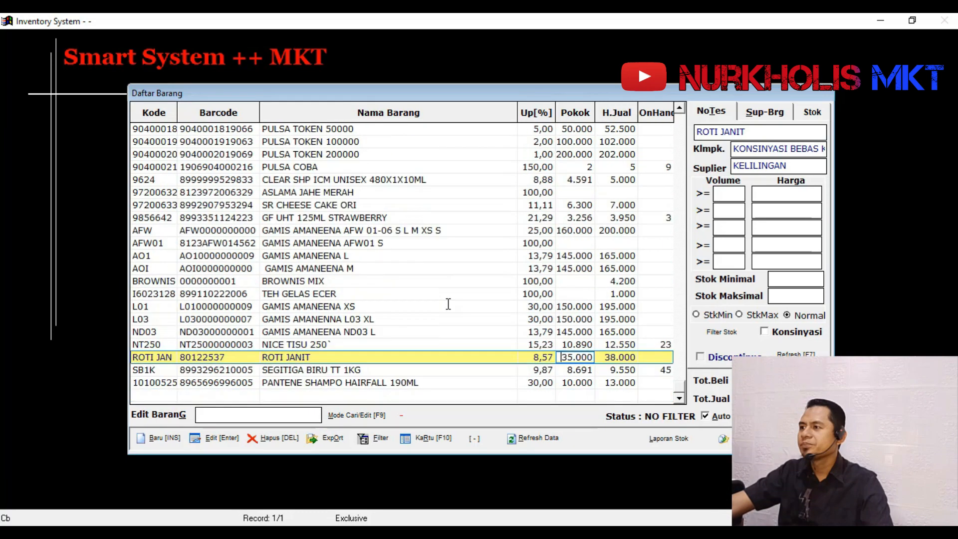
pyautogui.scroll(3, 448, 304)
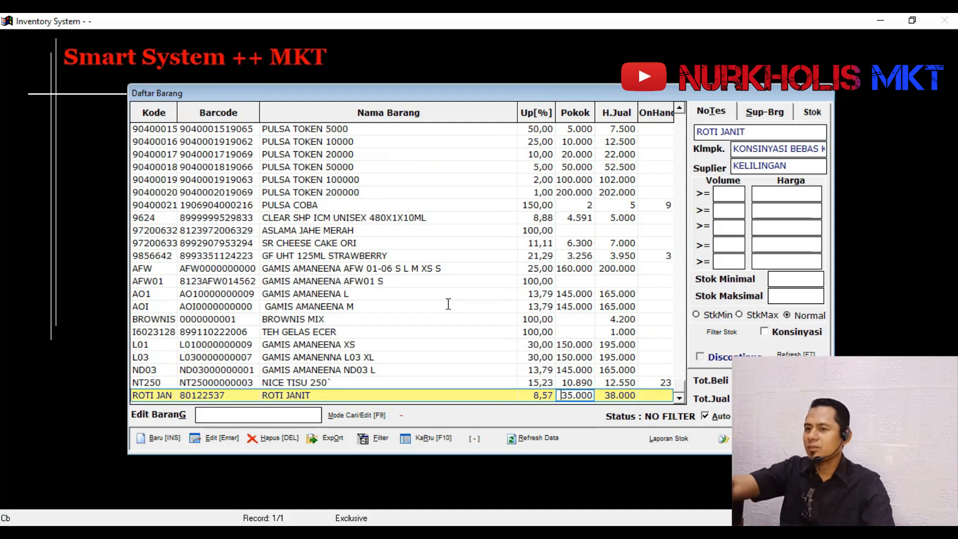
pyautogui.scroll(10, 448, 304)
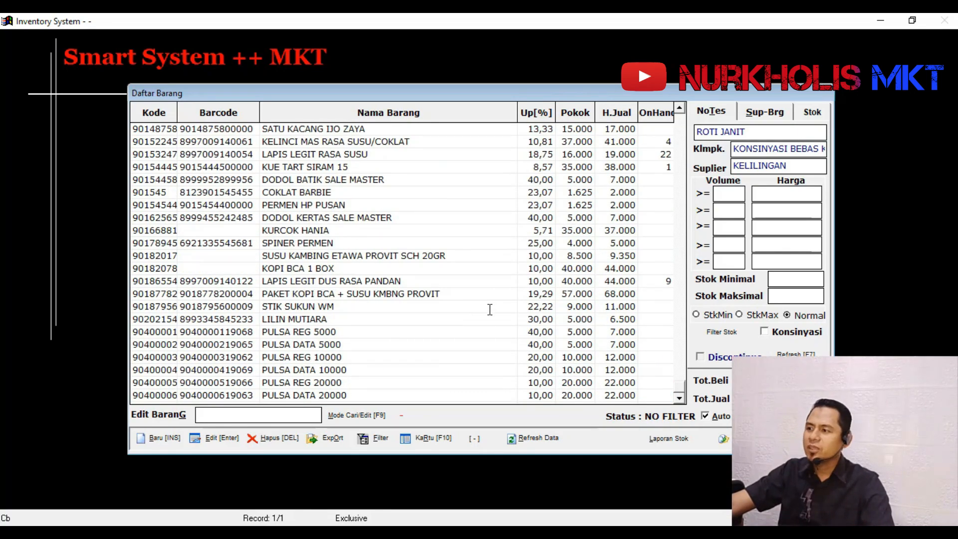
# - Preview the Stok Barang + Cost report through to the total on its last page and close it
pyautogui.click(643, 449)
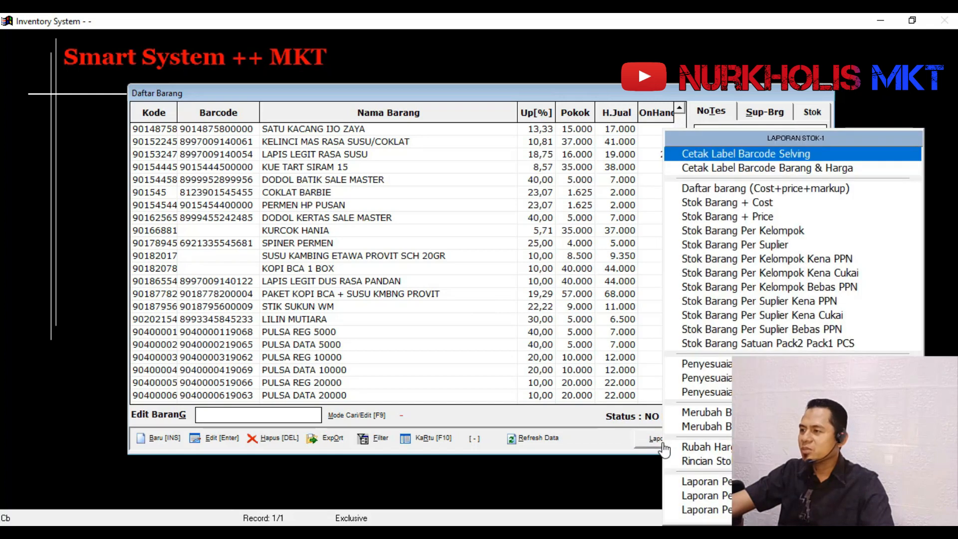
pyautogui.click(790, 203)
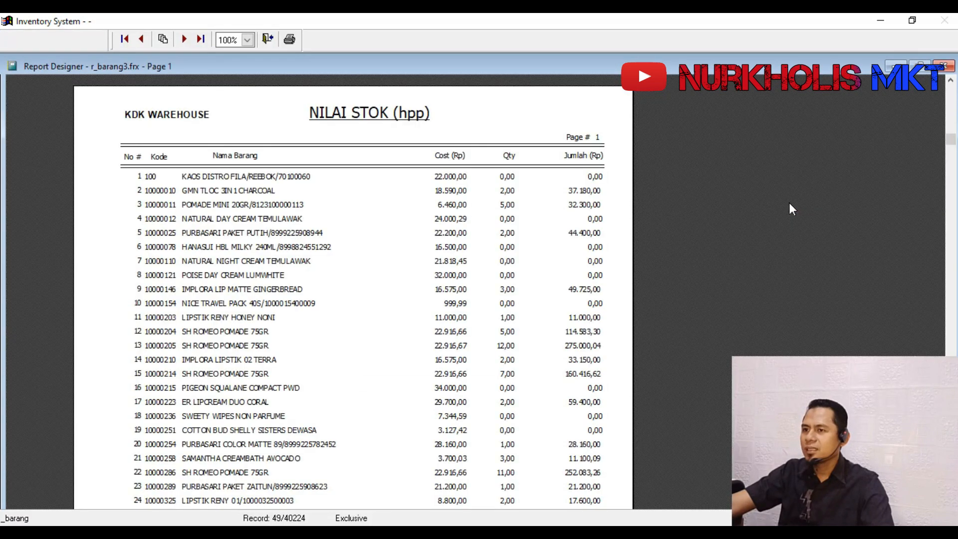
pyautogui.click(200, 39)
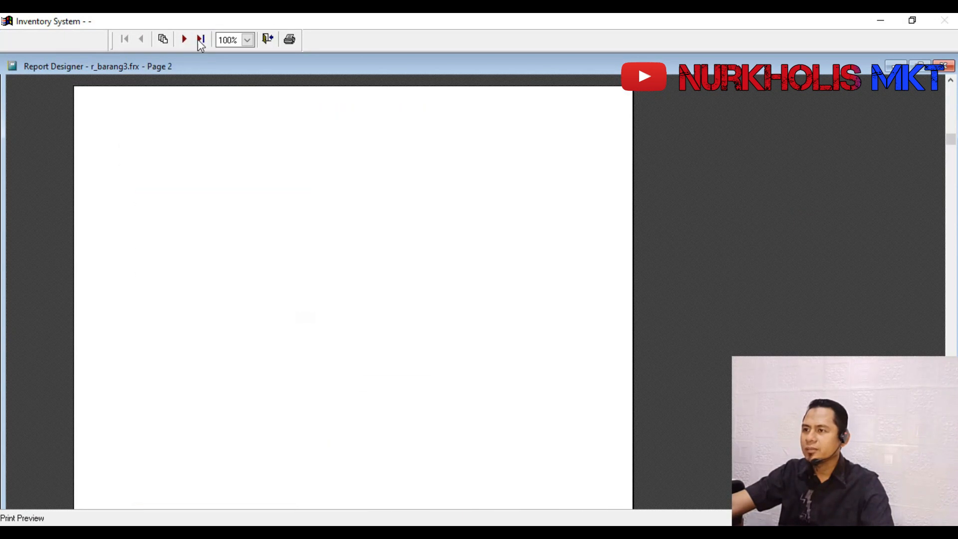
pyautogui.scroll(-9, 437, 317)
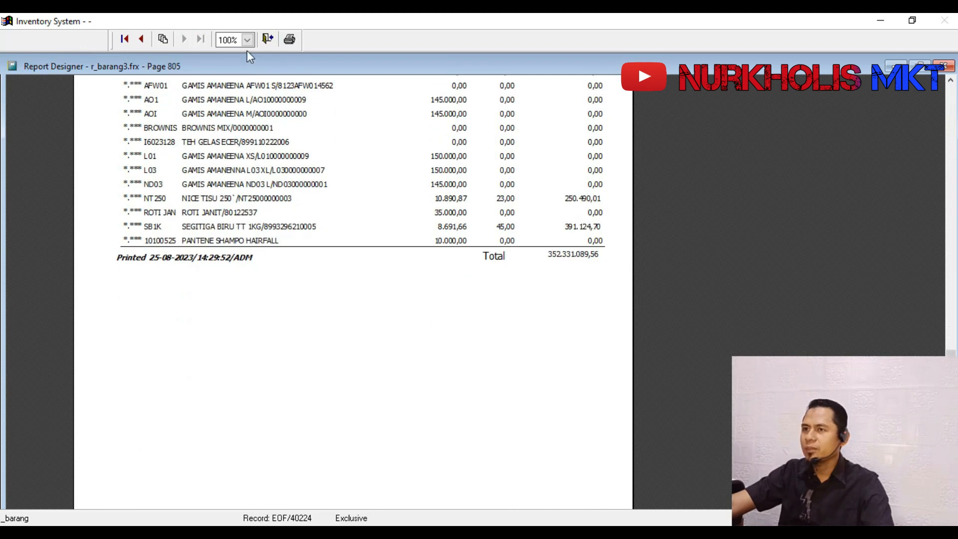
pyautogui.click(267, 38)
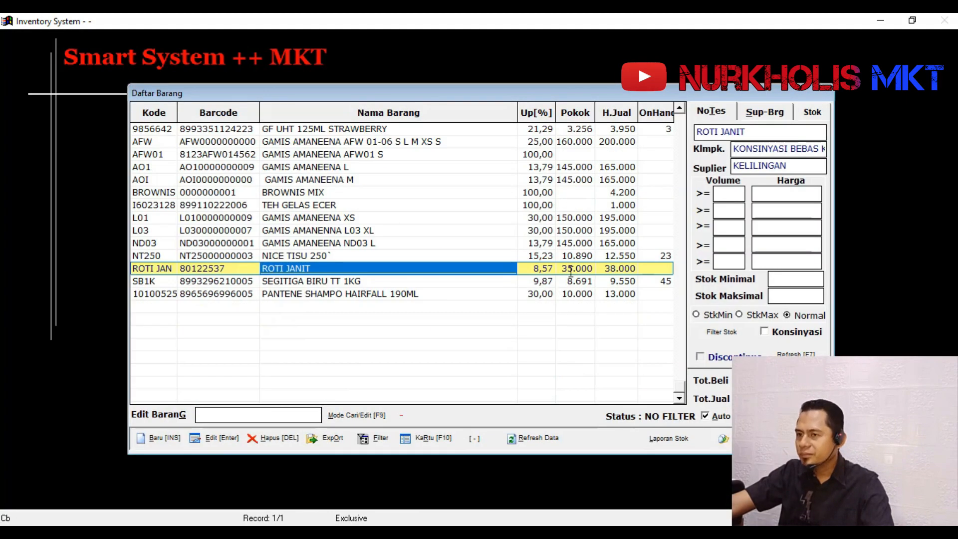
pyautogui.click(619, 257)
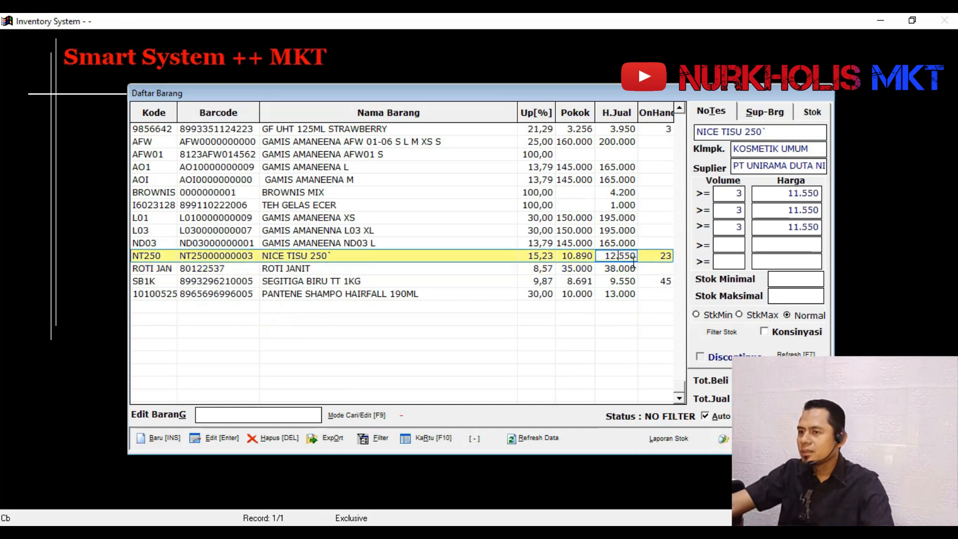
pyautogui.click(669, 438)
pyautogui.click(552, 331)
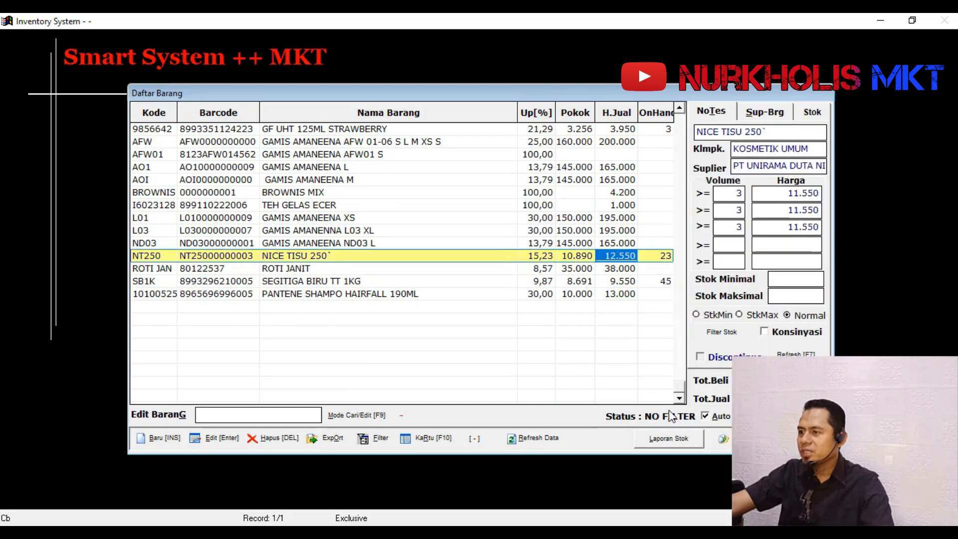
pyautogui.scroll(10, 627, 323)
pyautogui.scroll(10, 627, 324)
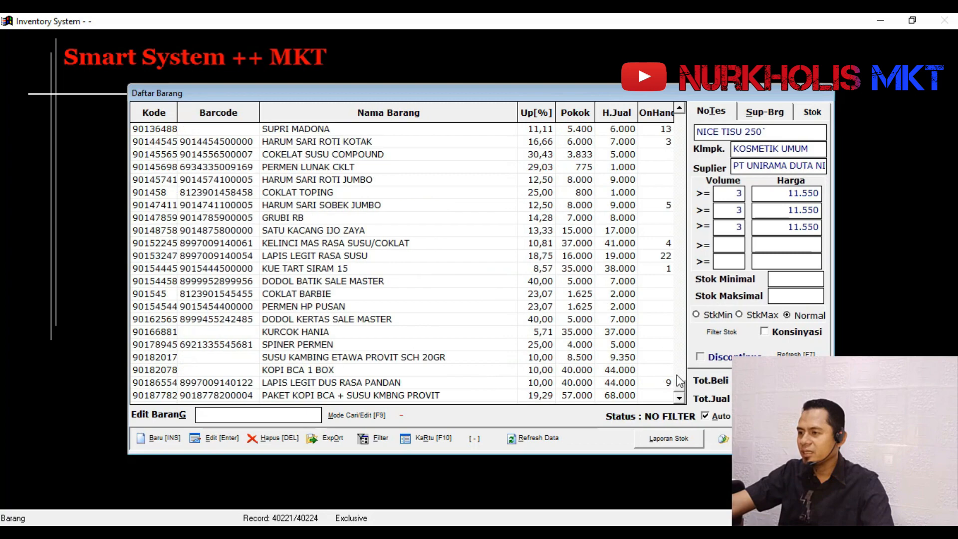
pyautogui.click(668, 438)
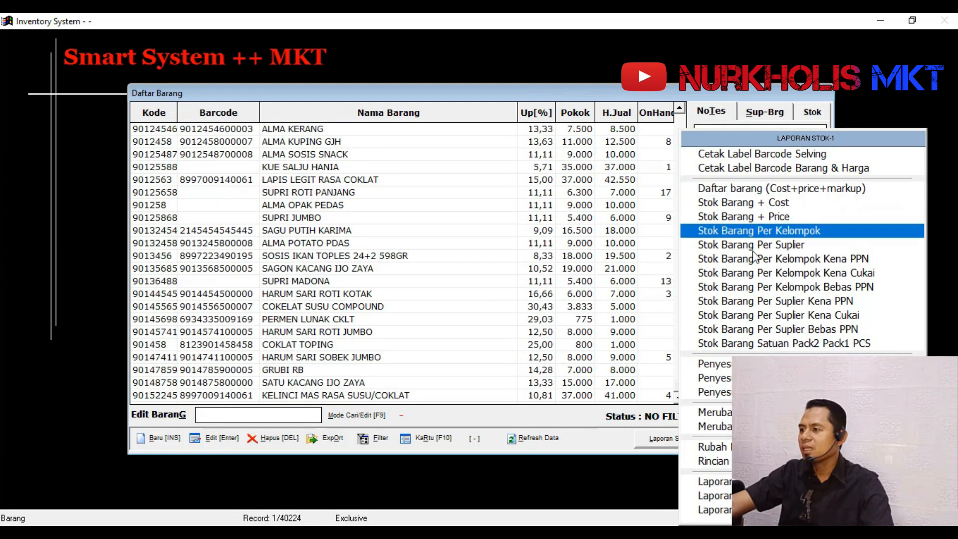
pyautogui.click(549, 372)
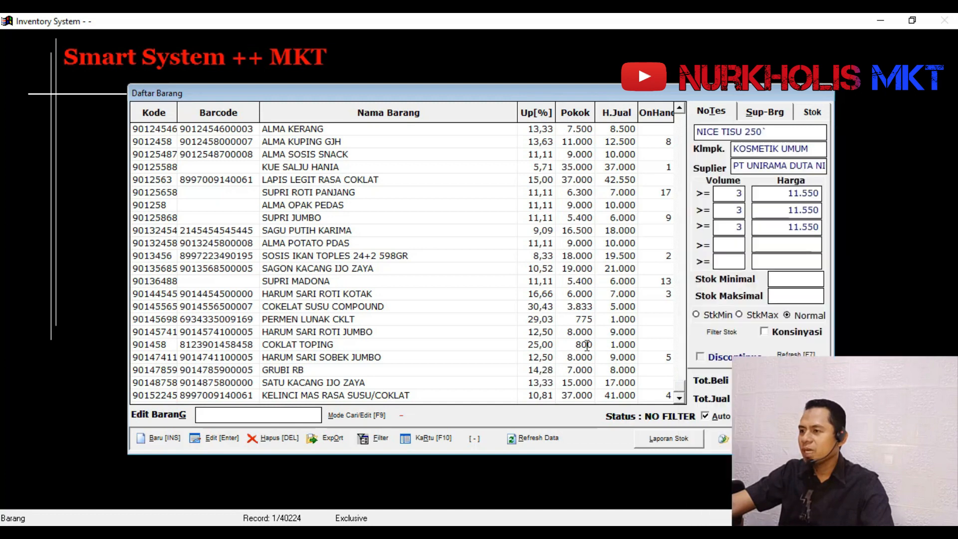
# - View the available stock reports, dismiss their list and return to the HARUM SARI ROTI KOTAK row
pyautogui.click(658, 295)
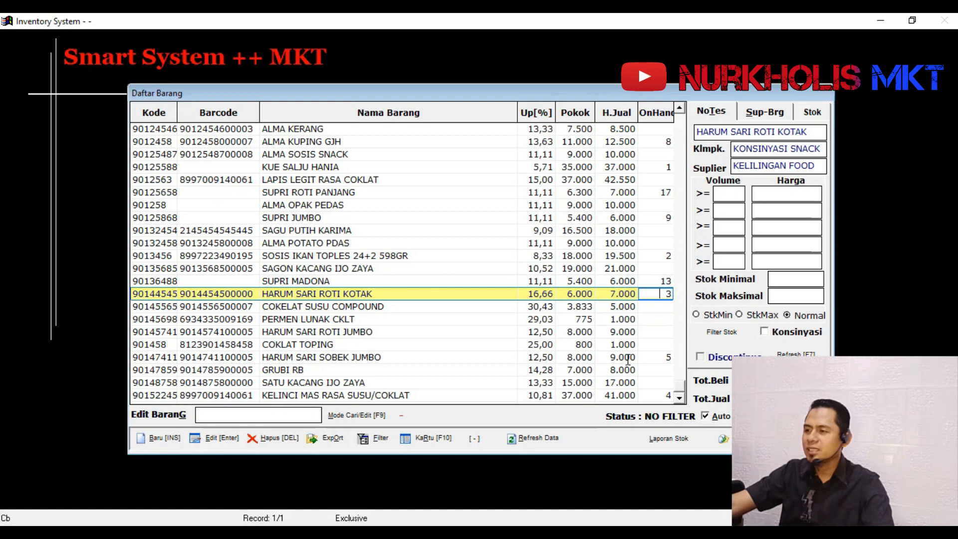
pyautogui.click(655, 443)
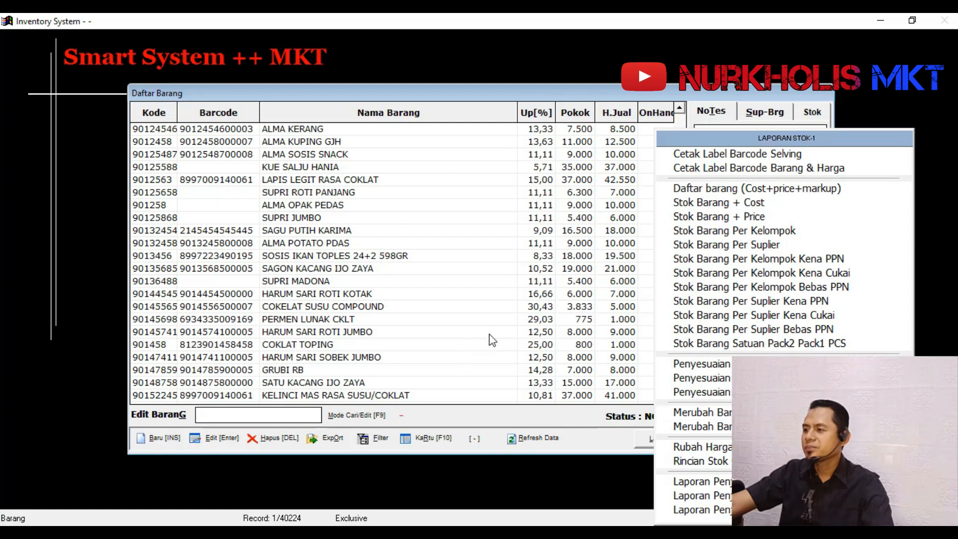
pyautogui.click(514, 318)
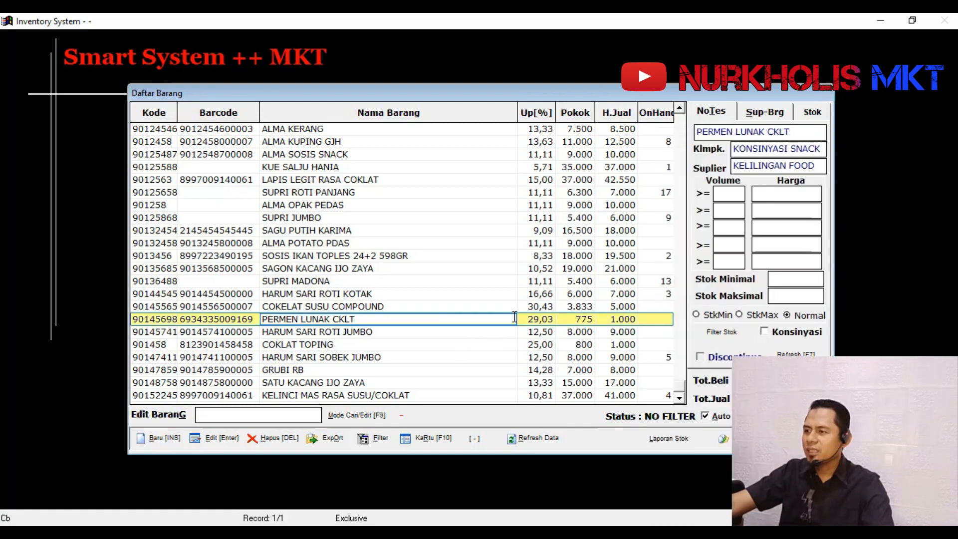
pyautogui.click(557, 302)
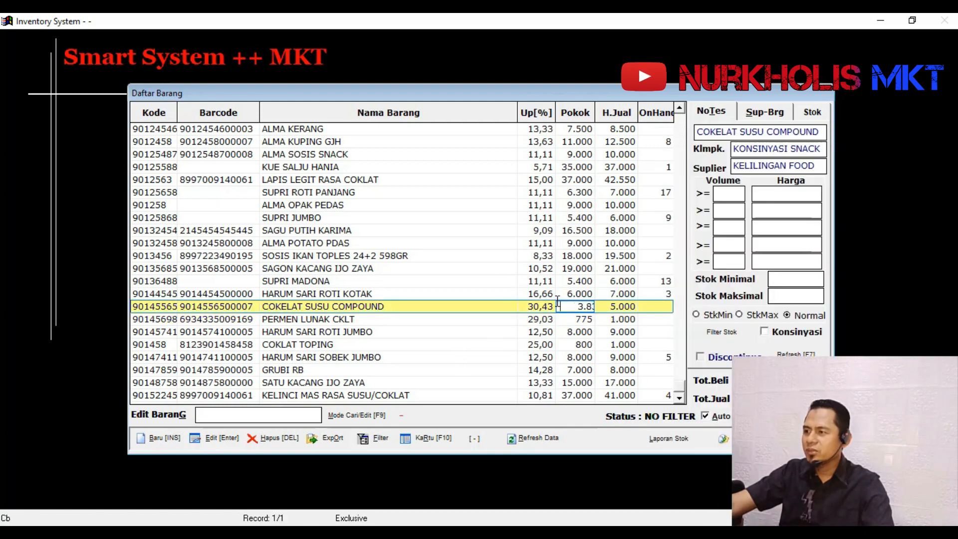
pyautogui.click(588, 294)
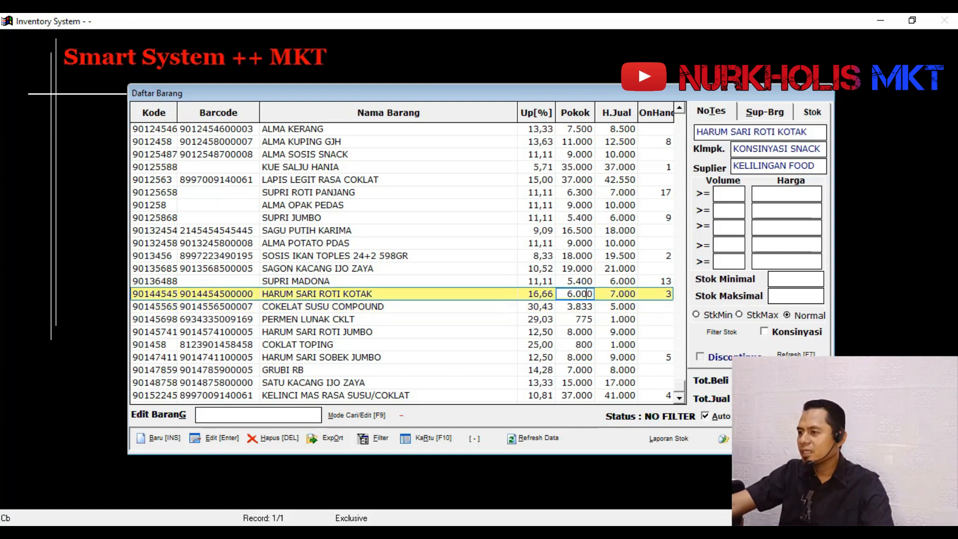
# - Look through the discontinued items, including GARAM IBU BIJAK 175GR, and close the item list
pyautogui.press('Return')
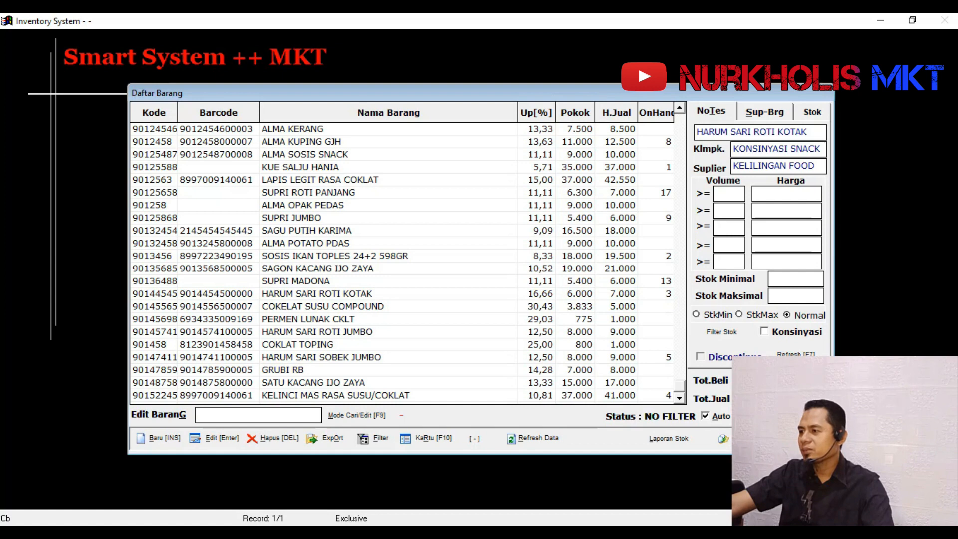
pyautogui.click(486, 204)
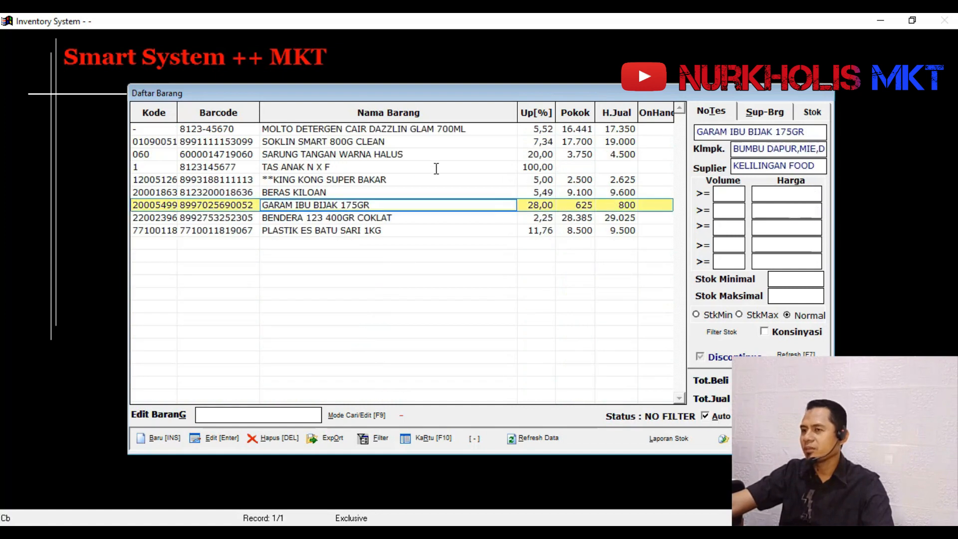
pyautogui.scroll(-3, 492, 207)
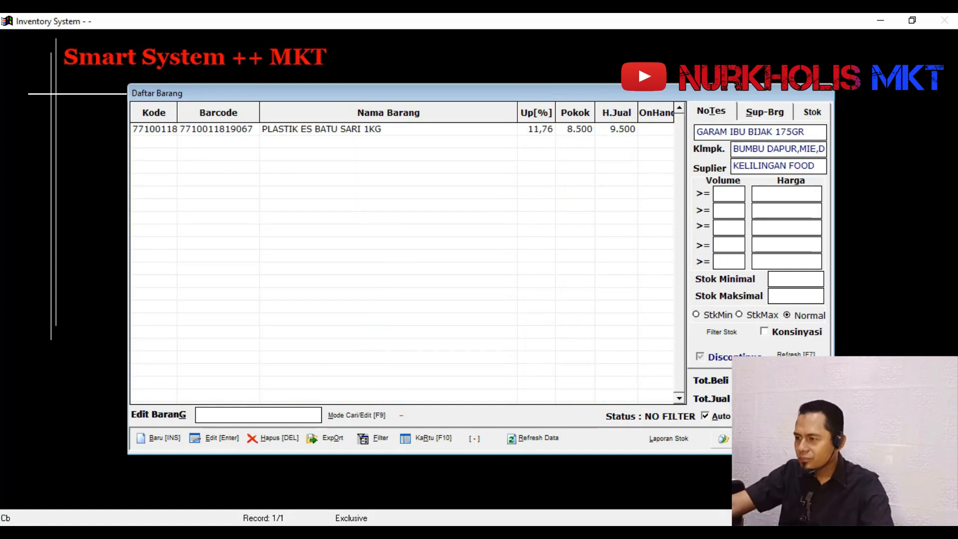
pyautogui.press('Escape')
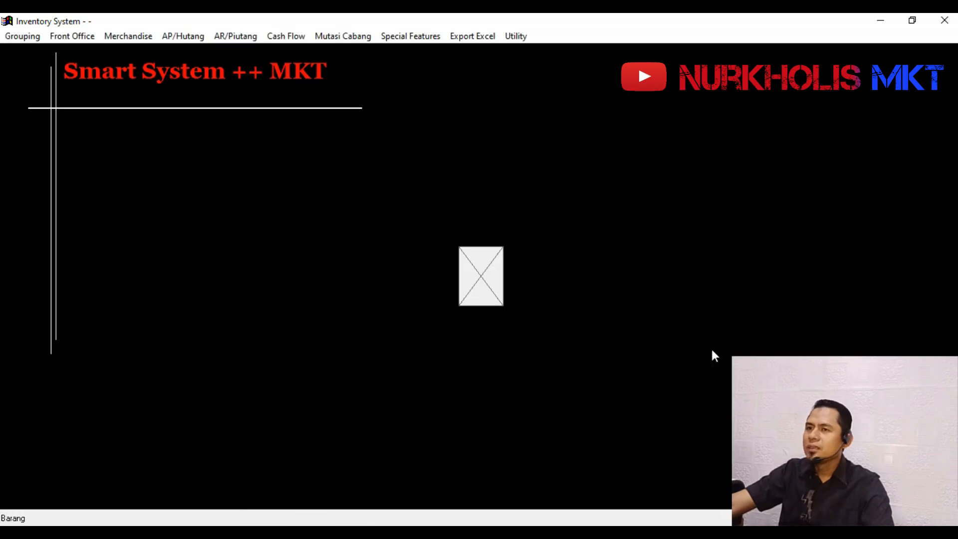
# - Reopen the master item list and browse down from the SH ROMEO POMADE 75GR BLUE row
pyautogui.click(36, 37)
pyautogui.click(45, 52)
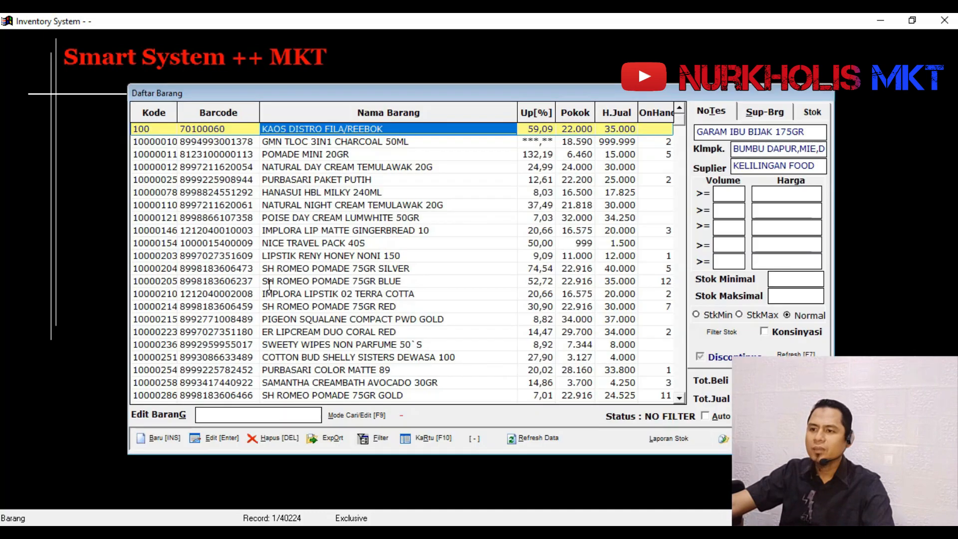
pyautogui.click(292, 282)
pyautogui.scroll(-4, 388, 284)
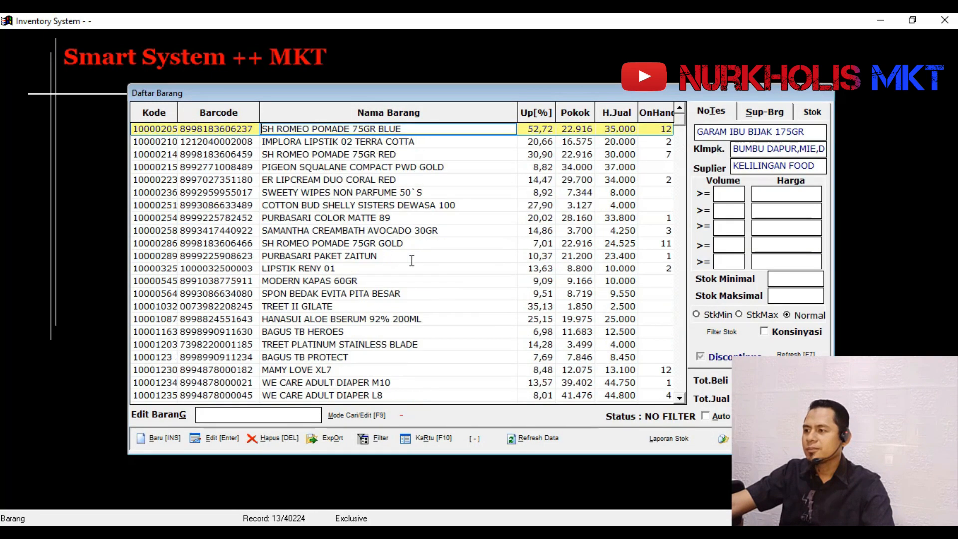
# - View the SH ROMEO POMADE 75GR GOLD item record, exit it without saving and close the item list
pyautogui.click(586, 244)
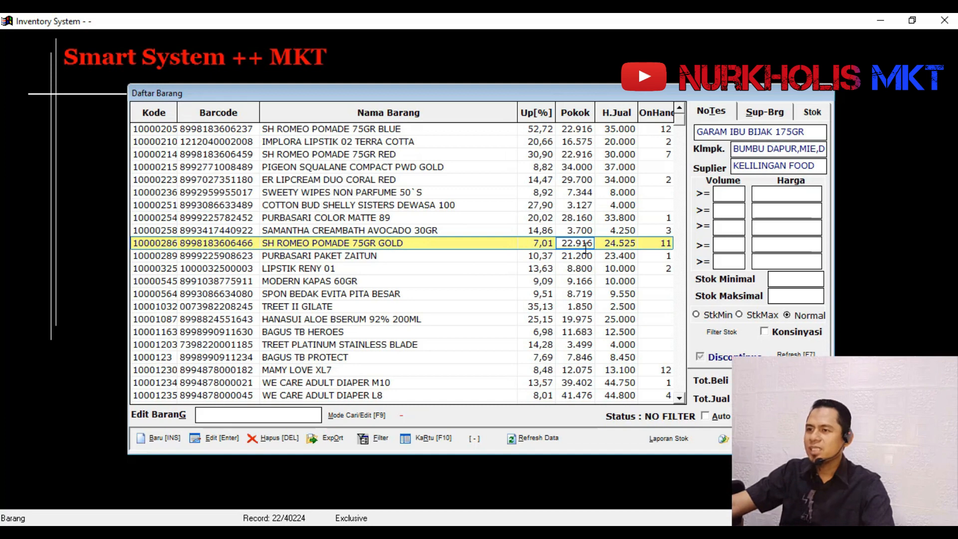
pyautogui.press('Return')
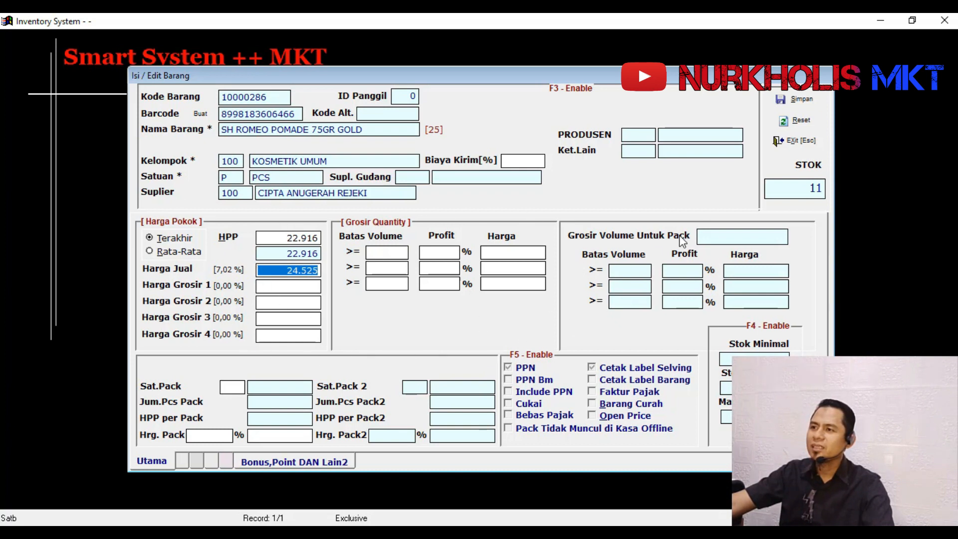
pyautogui.click(800, 147)
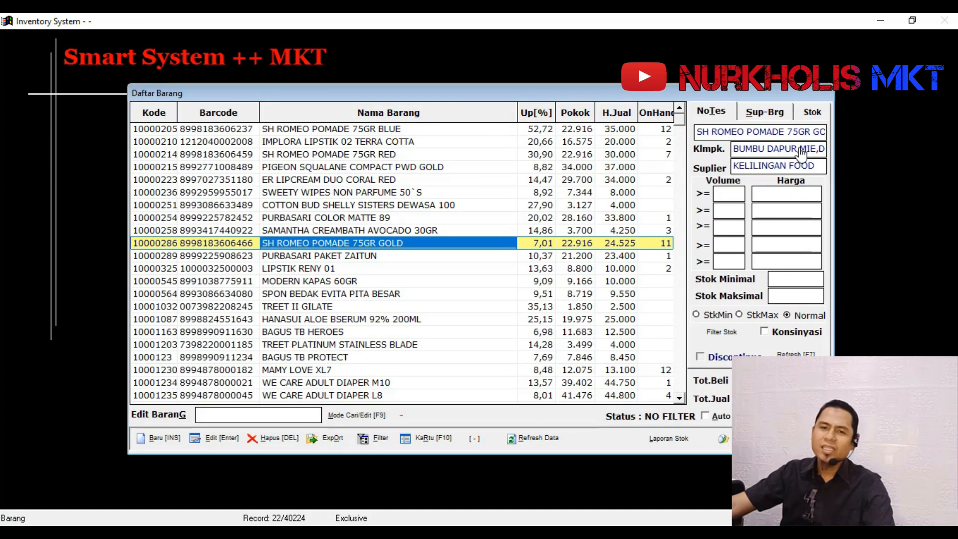
pyautogui.press('Escape')
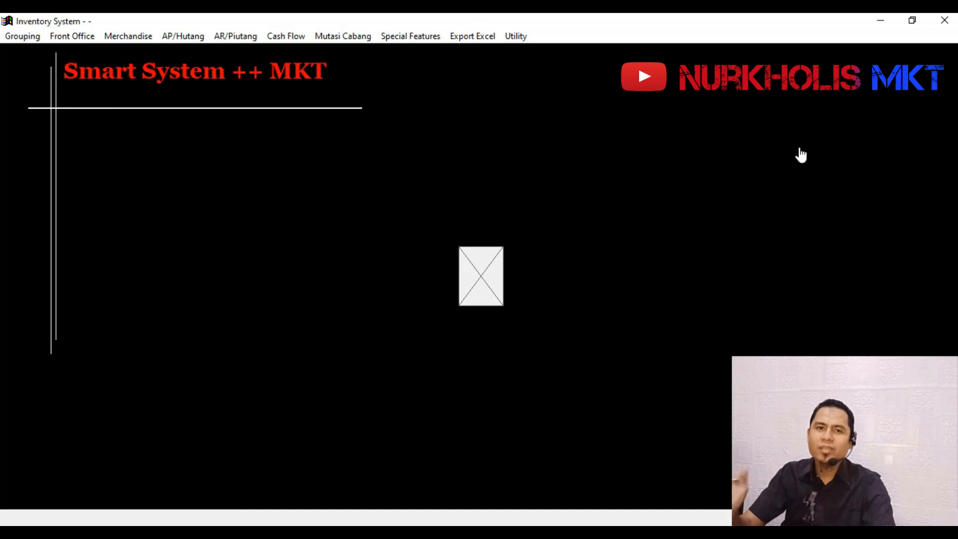